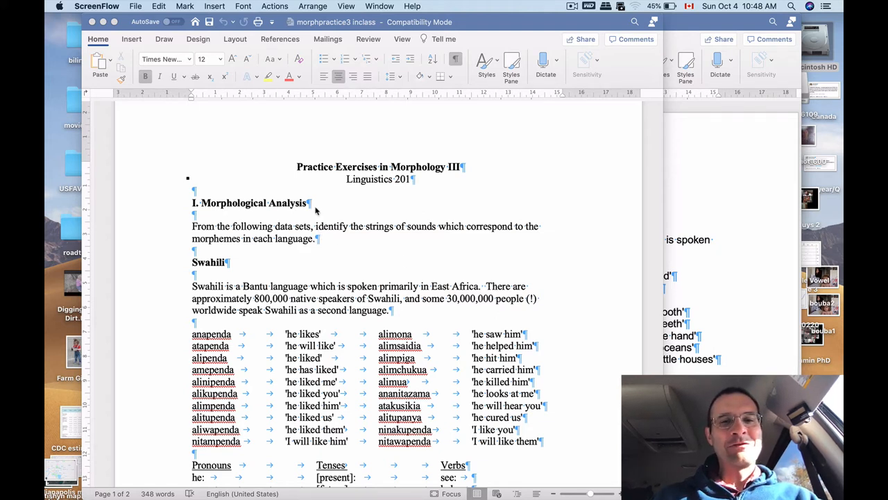
- Review the Swahili data rows, highlighting the glosses 'he likes' and 'he will like' and the alipenda/amependa rows
click(206, 202)
scroll(205, 203, down, 1)
scroll(205, 202, down, 1)
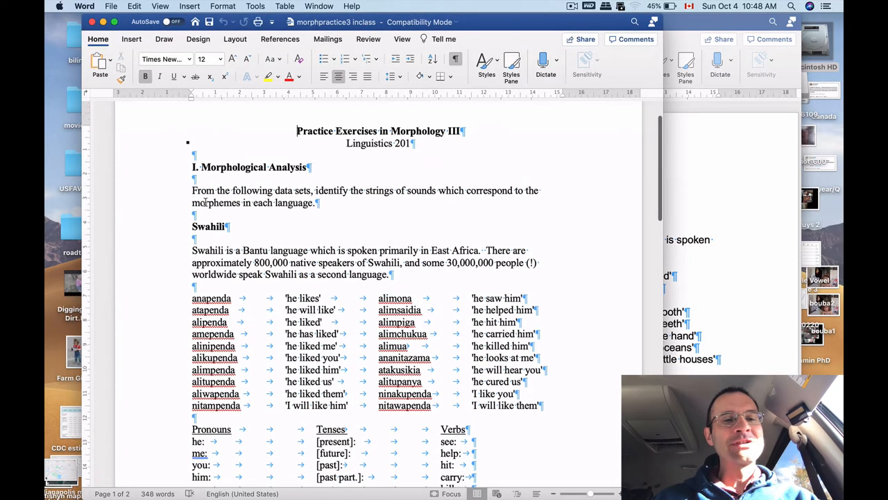
scroll(205, 203, down, 1)
scroll(206, 202, down, 1)
scroll(206, 202, down, 1)
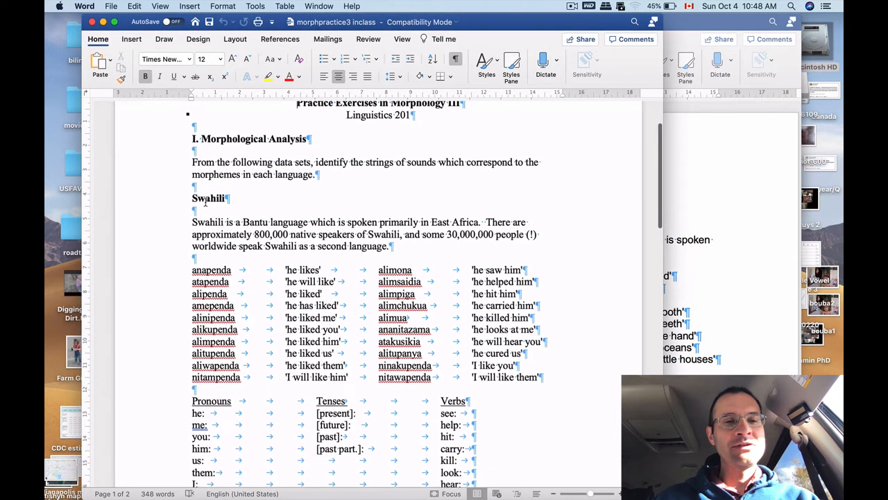
scroll(174, 204, down, 1)
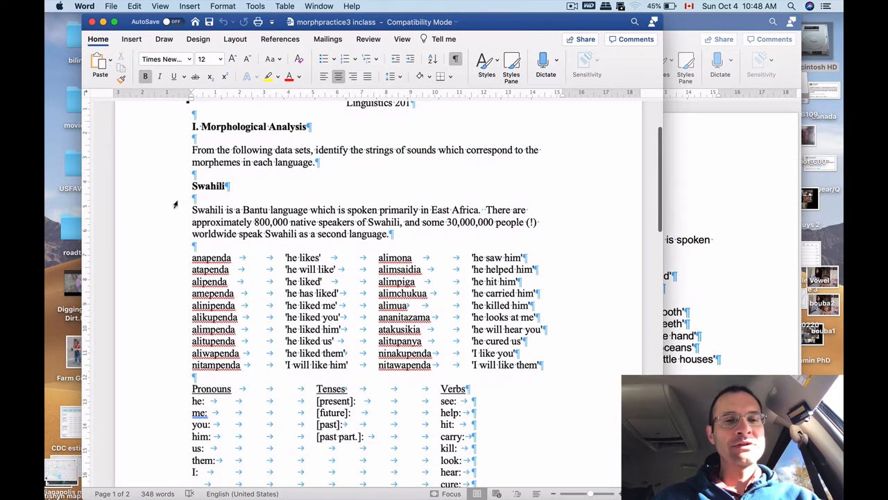
scroll(175, 204, down, 1)
scroll(174, 203, up, 1)
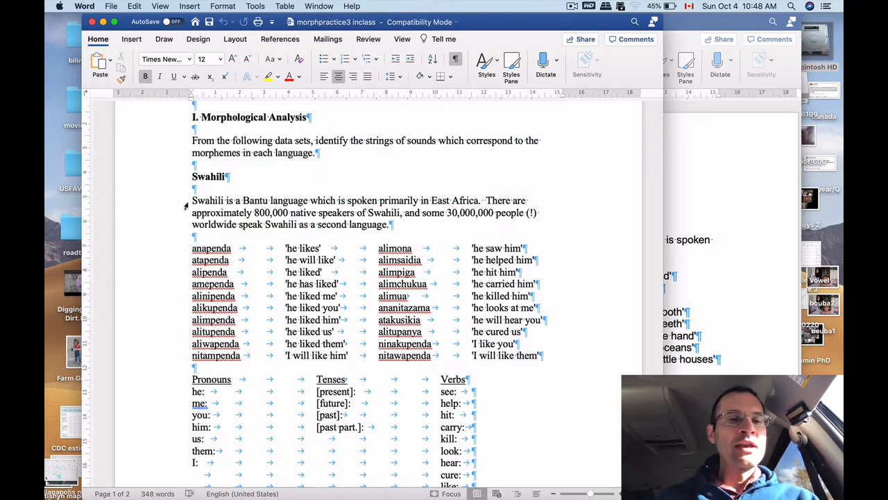
scroll(186, 206, down, 1)
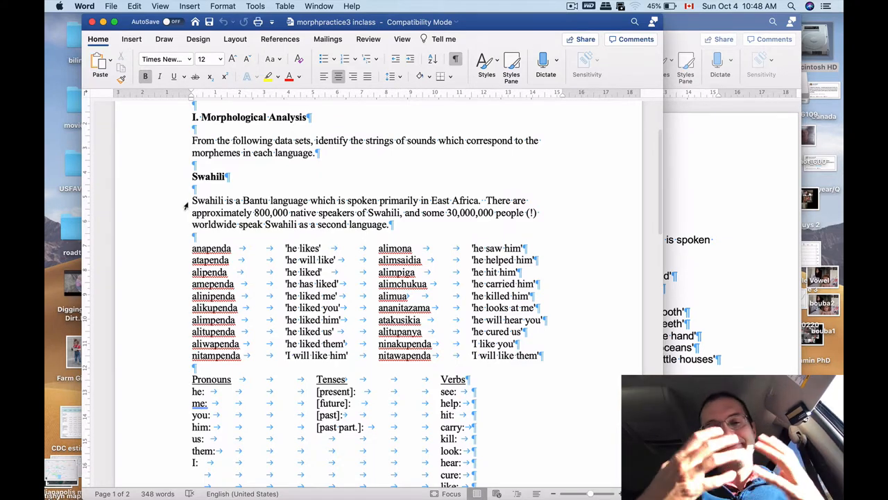
scroll(186, 206, down, 5)
scroll(187, 202, down, 15)
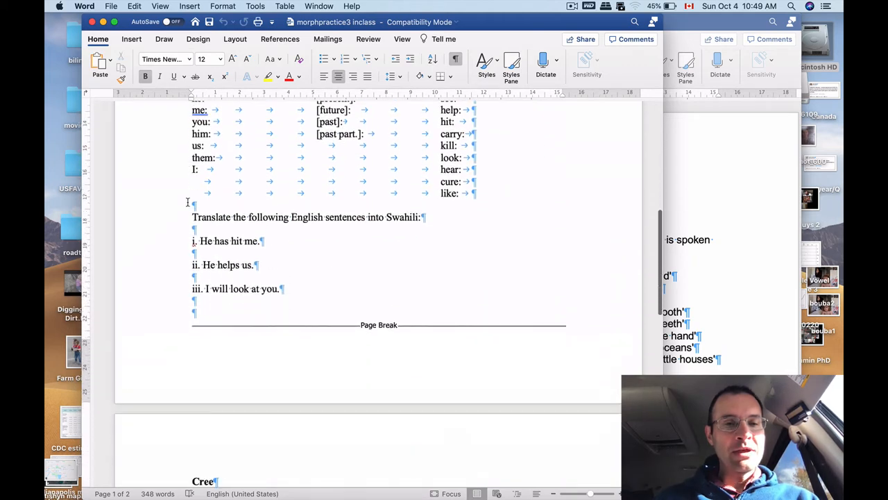
scroll(187, 202, up, 10)
scroll(188, 202, up, 5)
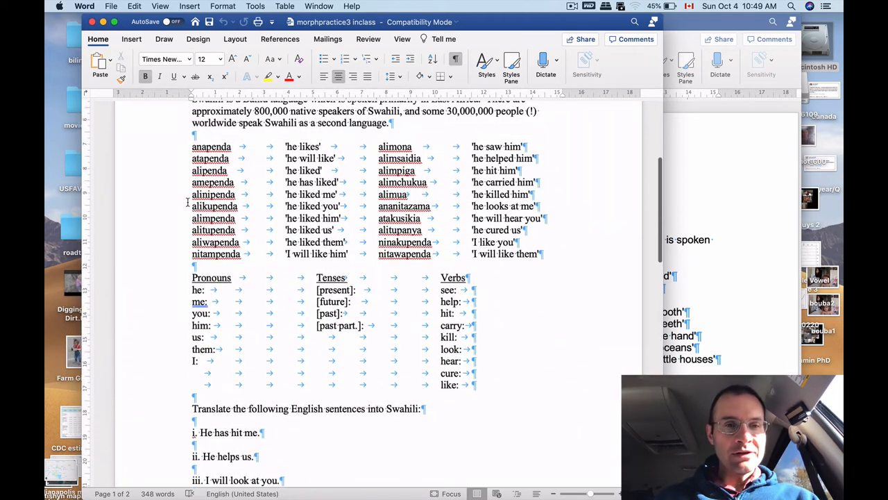
scroll(187, 202, up, 2)
scroll(187, 202, up, 2)
scroll(188, 202, down, 10)
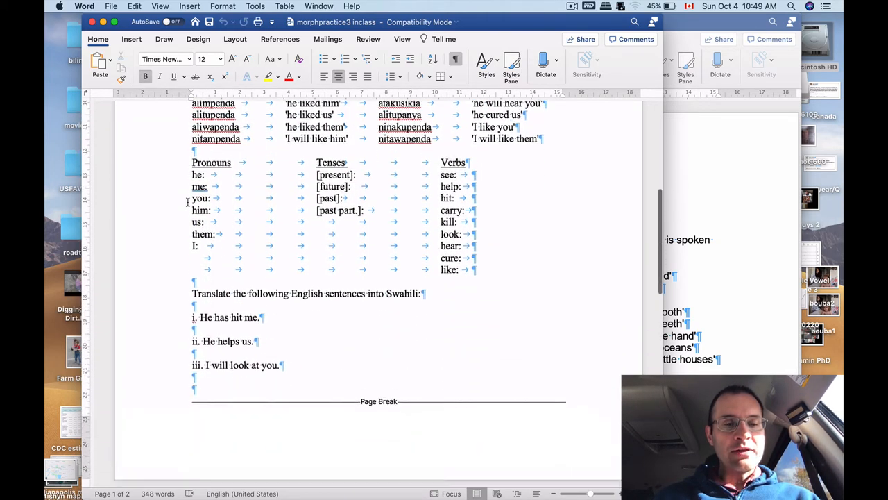
scroll(187, 202, down, 14)
scroll(182, 226, down, 1)
scroll(176, 241, down, 3)
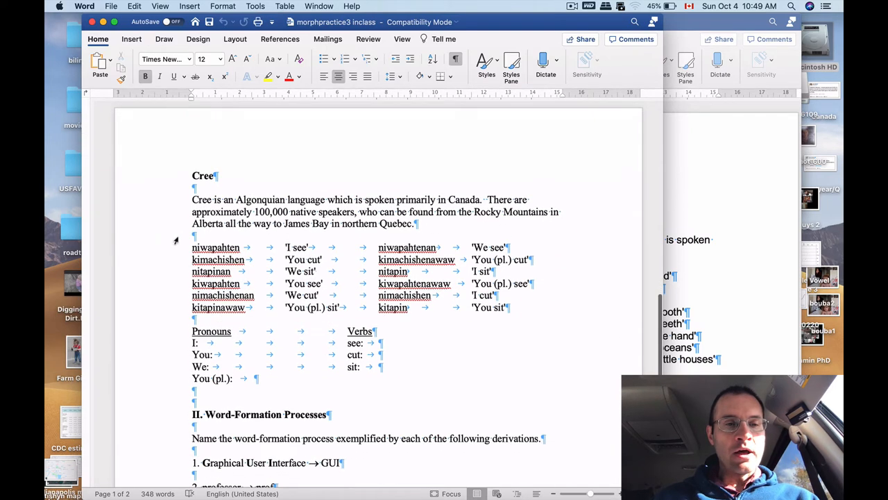
scroll(175, 240, down, 2)
scroll(176, 240, down, 3)
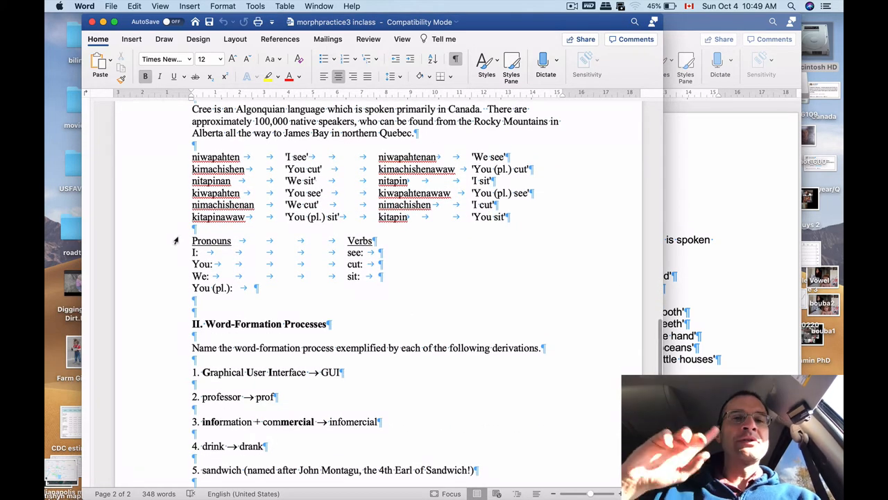
scroll(176, 240, down, 1)
scroll(176, 241, down, 4)
scroll(176, 240, down, 2)
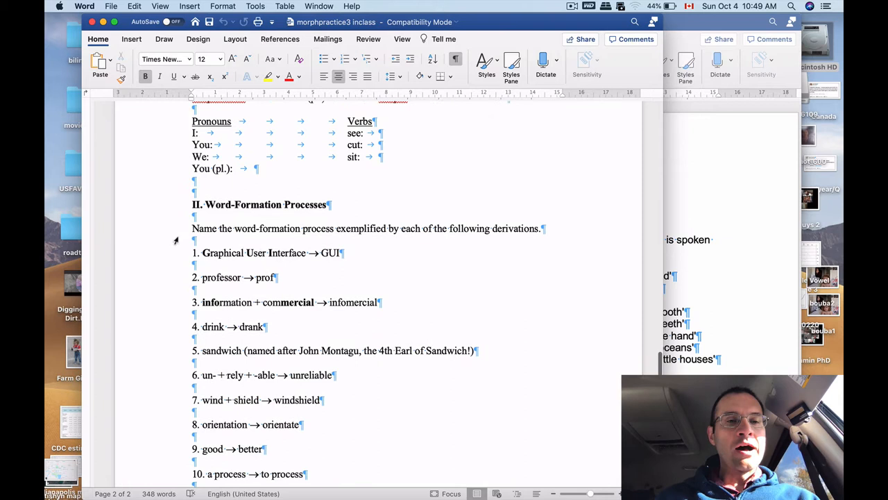
scroll(177, 238, down, 1)
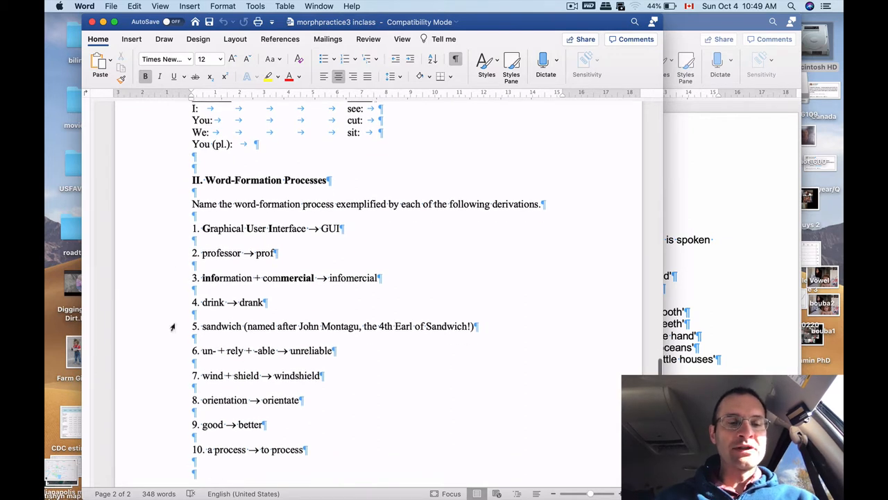
scroll(173, 327, down, 2)
scroll(173, 327, up, 1)
scroll(172, 327, up, 1)
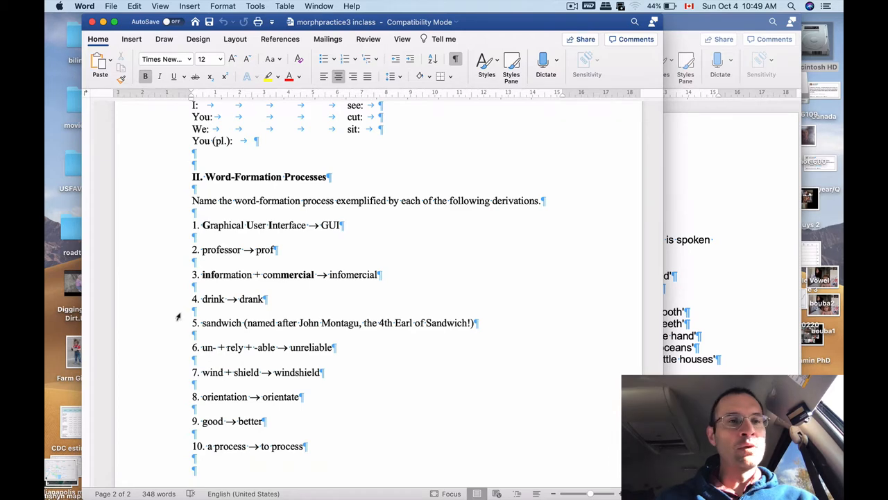
scroll(178, 316, up, 1)
scroll(177, 317, up, 3)
scroll(177, 316, down, 3)
scroll(178, 316, down, 1)
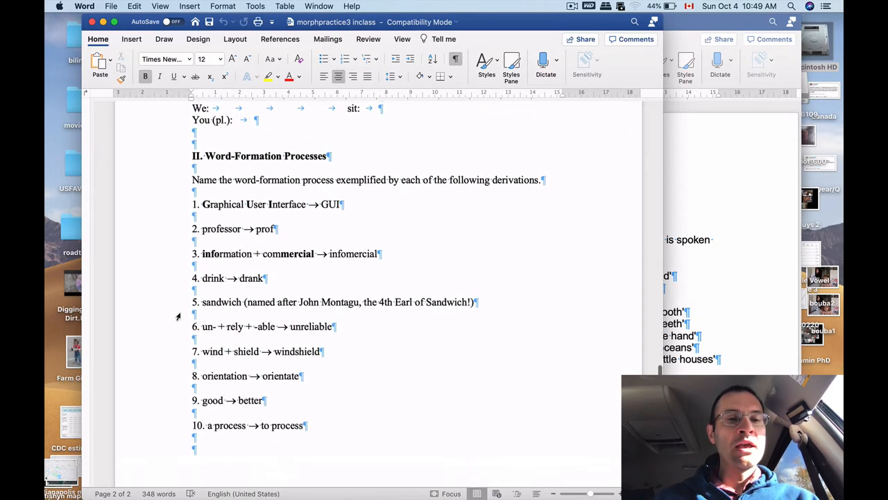
scroll(178, 316, up, 1)
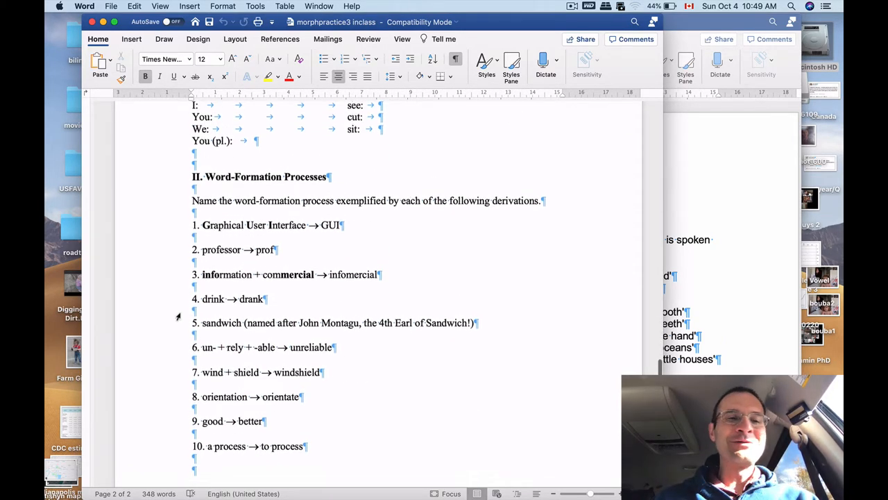
scroll(178, 316, up, 1)
scroll(178, 316, up, 2)
scroll(178, 317, up, 4)
scroll(177, 317, up, 3)
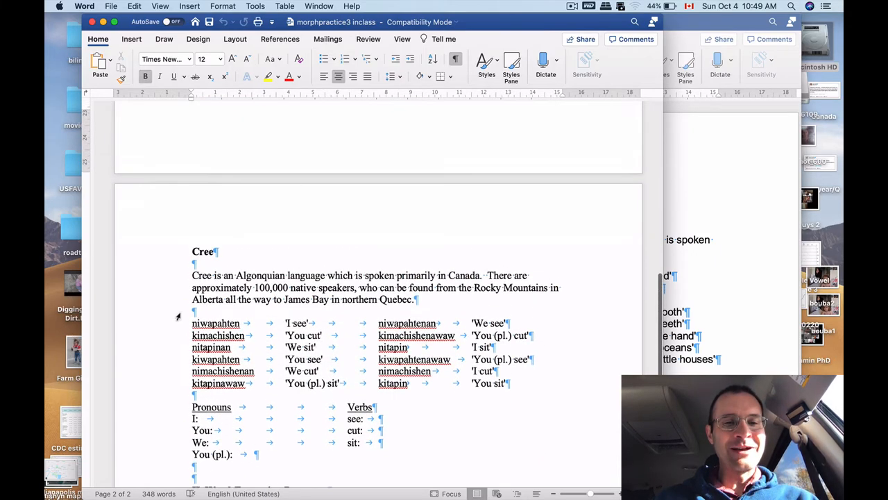
scroll(178, 316, up, 3)
scroll(178, 317, up, 6)
scroll(178, 316, up, 3)
scroll(178, 316, up, 1)
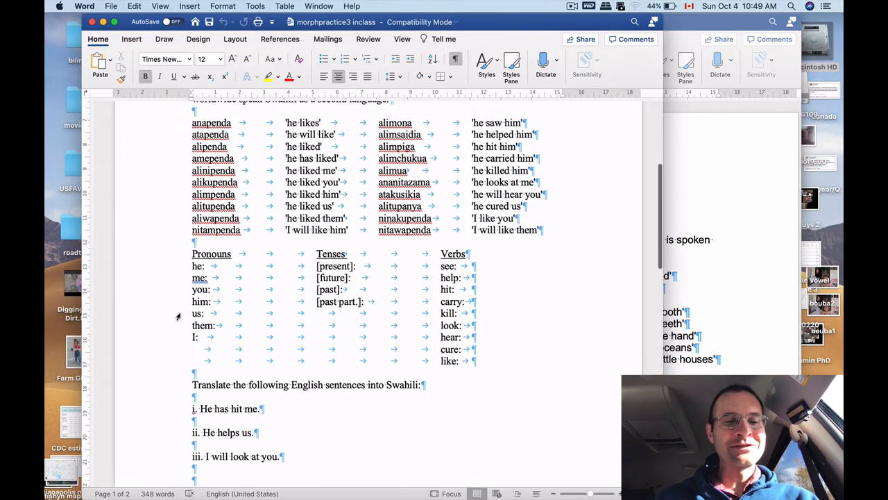
scroll(177, 316, up, 3)
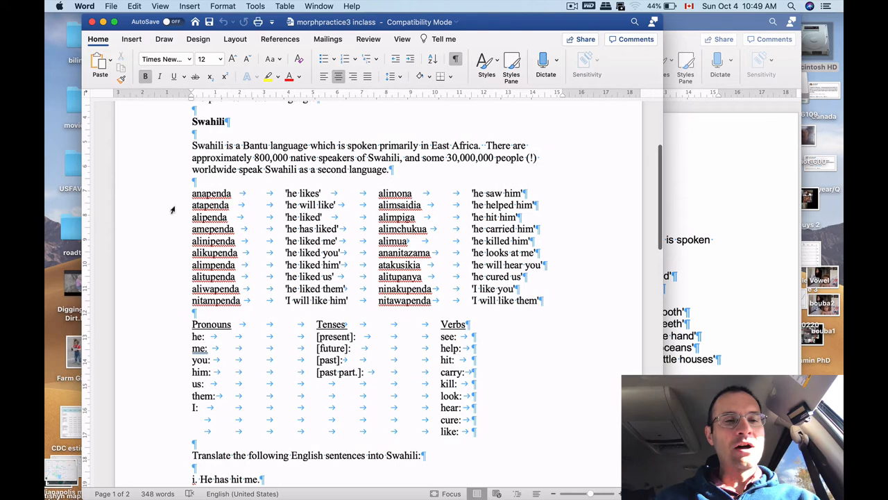
scroll(174, 198, down, 1)
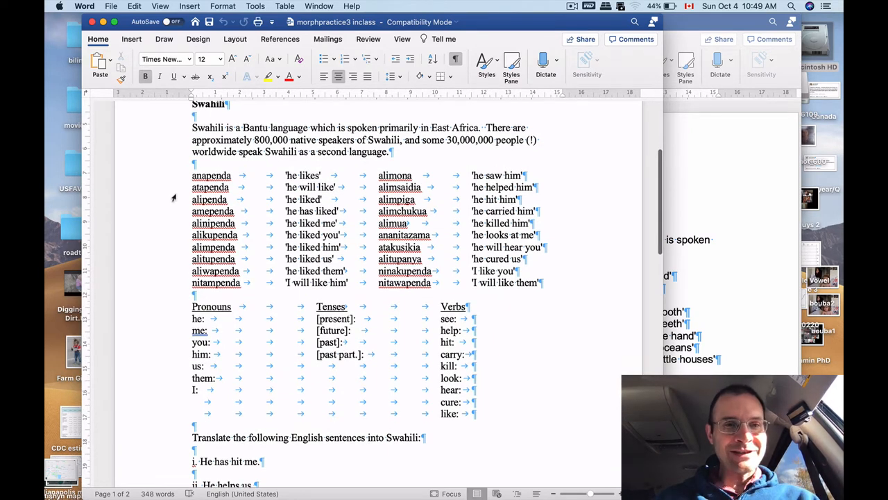
scroll(173, 198, up, 1)
scroll(173, 198, up, 1)
scroll(173, 198, up, 1)
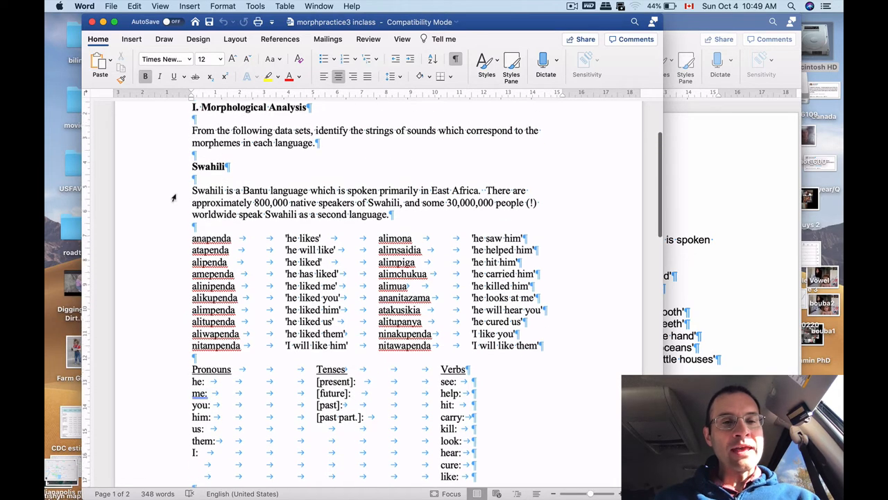
scroll(174, 198, up, 1)
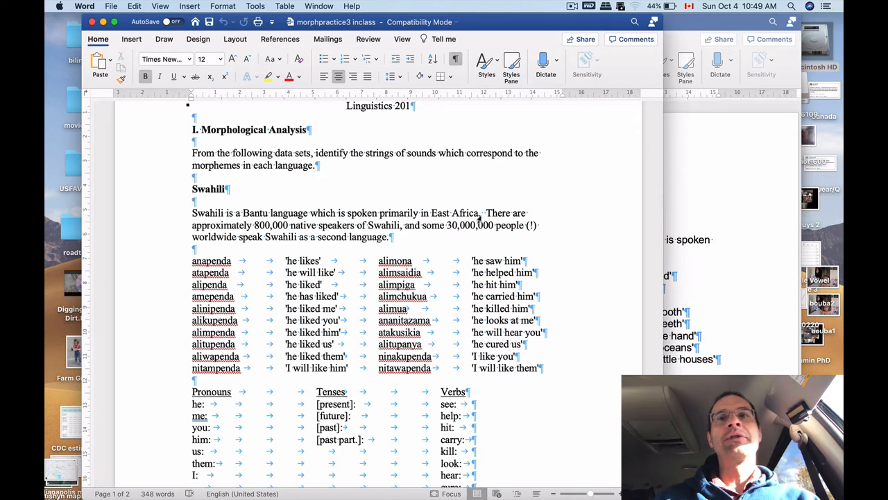
click(486, 214)
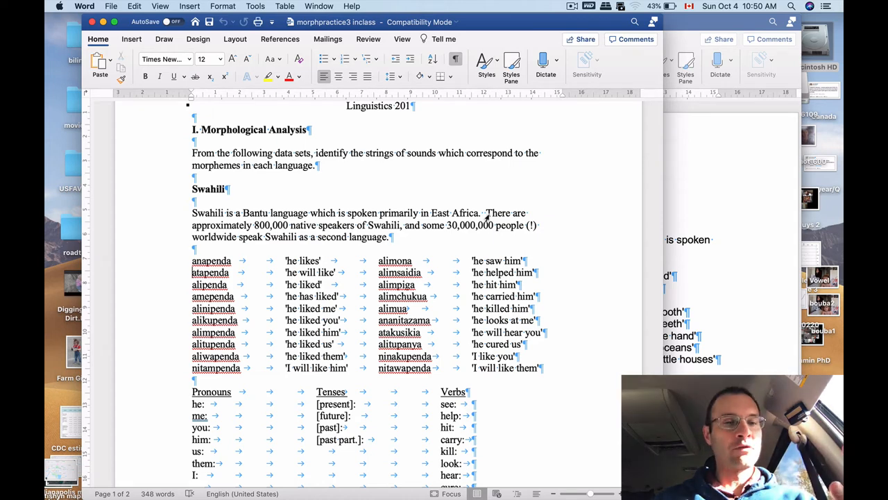
scroll(344, 285, down, 1)
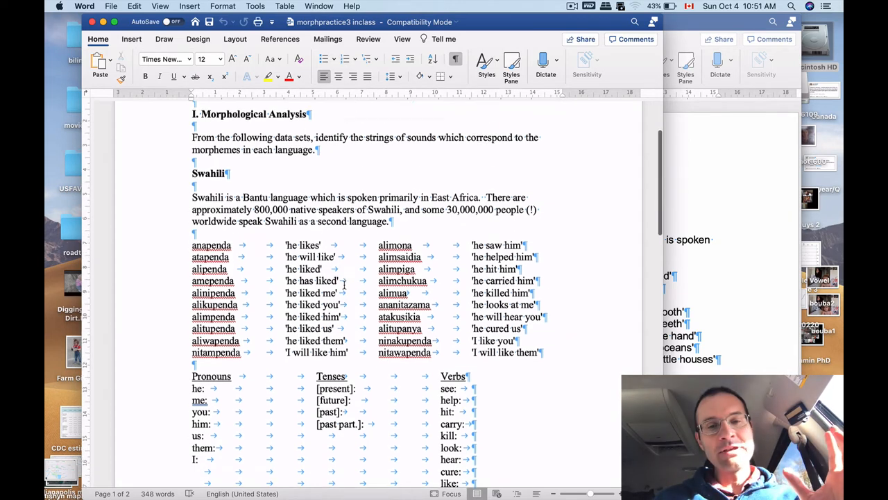
scroll(344, 285, down, 2)
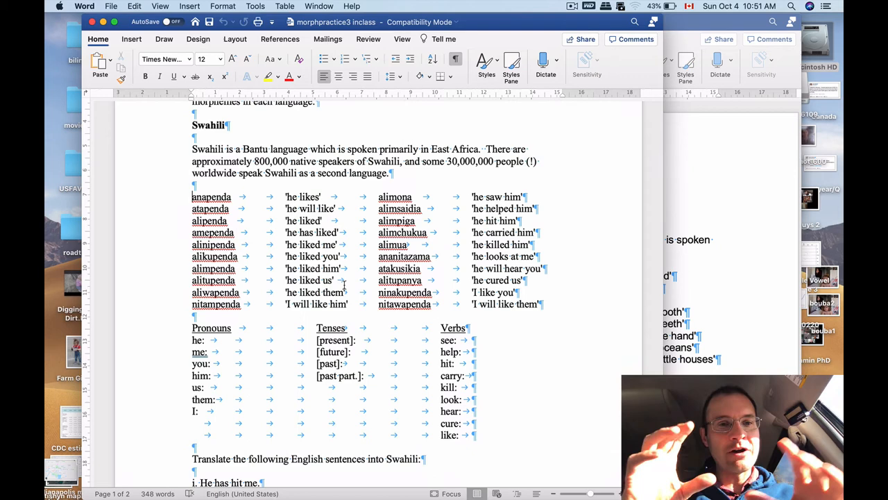
scroll(344, 284, up, 1)
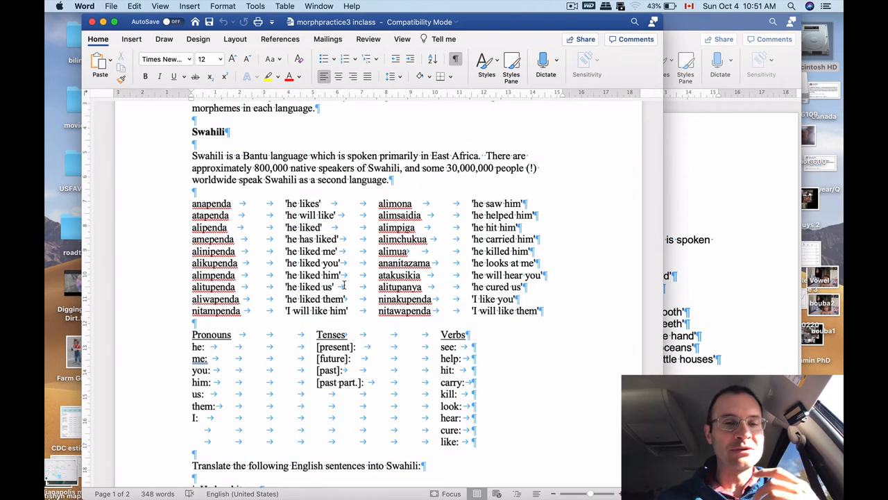
scroll(338, 257, up, 1)
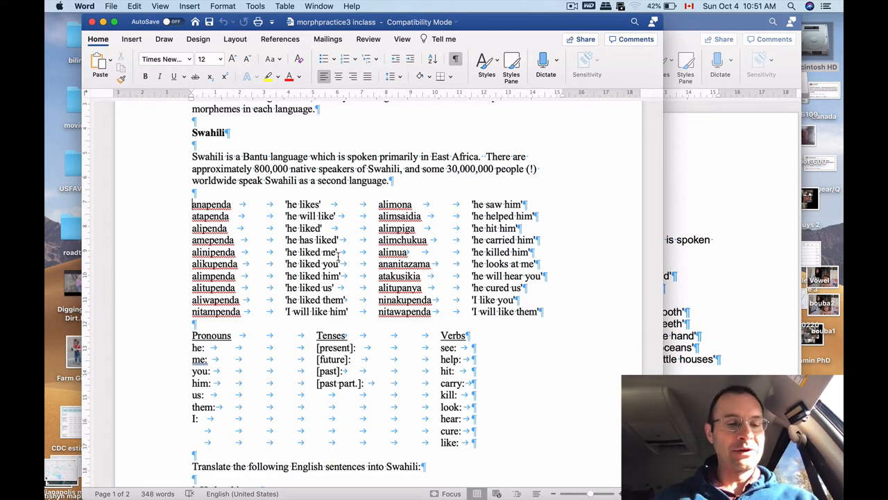
key(shift+Down)
key(shift+Down)
key(shift+Down)
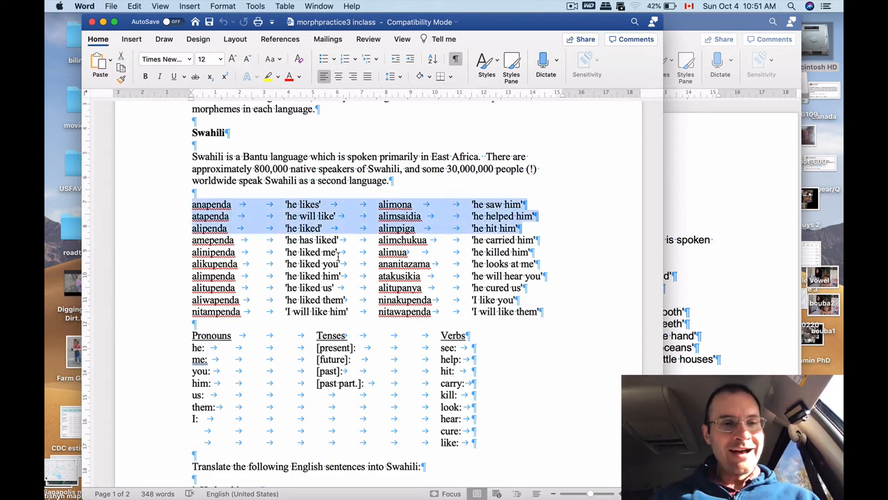
key(shift+Down)
key(shift+Down)
key(shift+Down)
key(shift+Down)
key(shift+Down)
key(shift+Down)
key(shift+Down)
key(shift+Down)
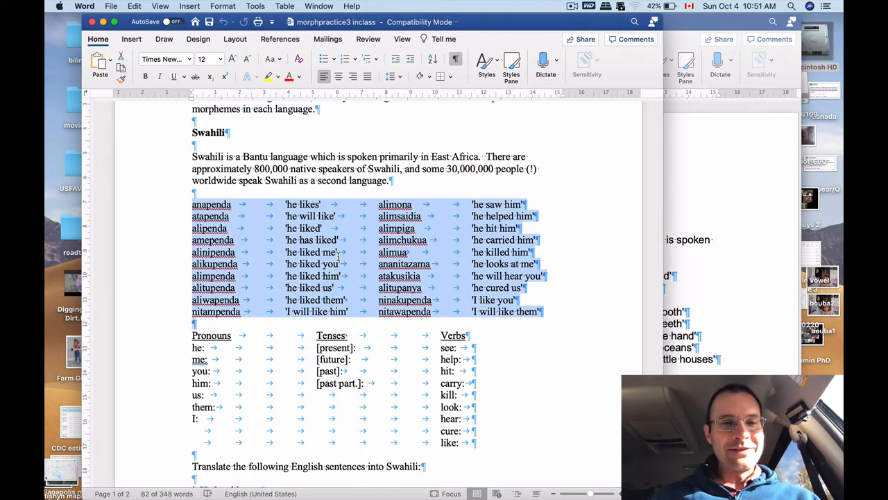
key(Up)
key(Up)
key(Up)
key(Down)
scroll(330, 267, down, 1)
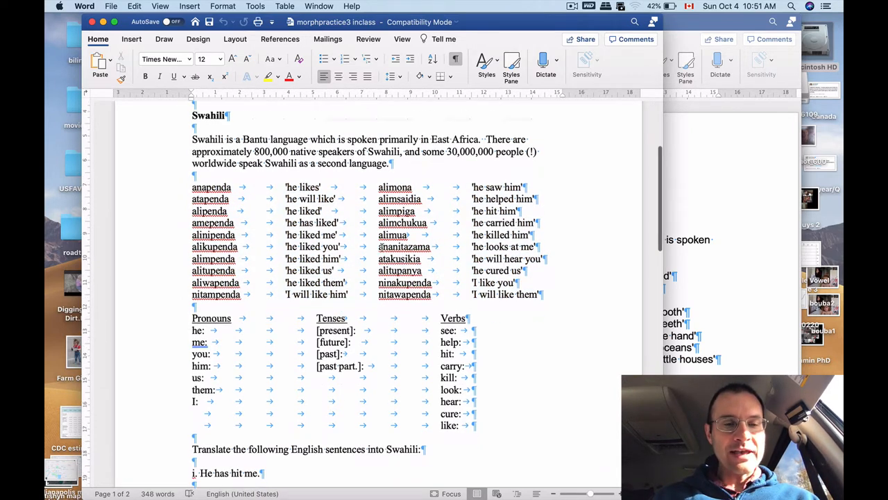
scroll(321, 275, down, 2)
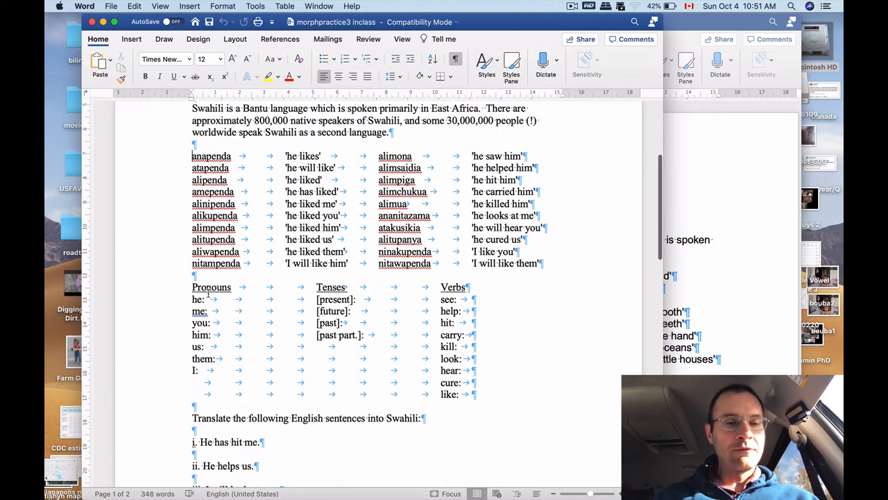
scroll(207, 294, up, 1)
scroll(208, 293, up, 1)
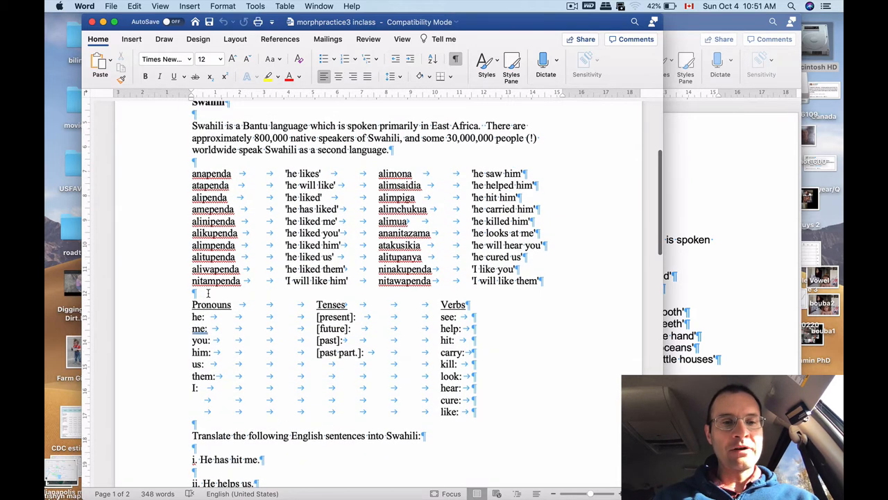
scroll(208, 294, down, 1)
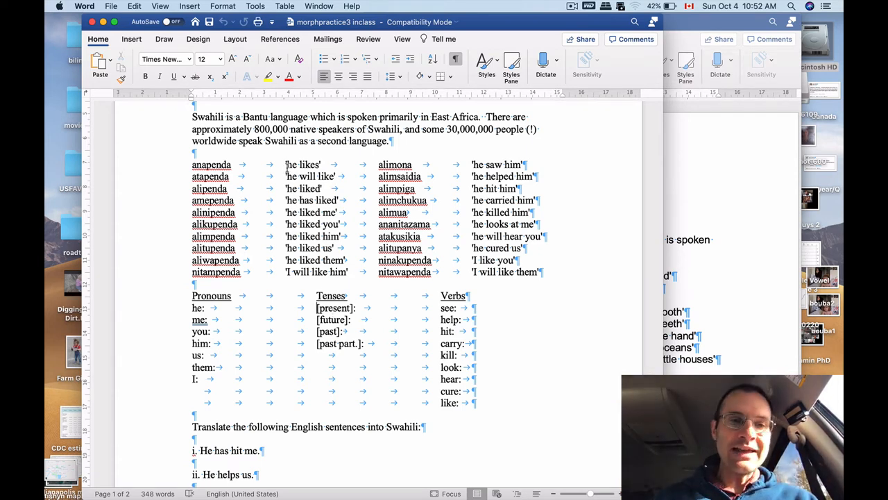
drag(286, 167, 322, 166)
click(322, 212)
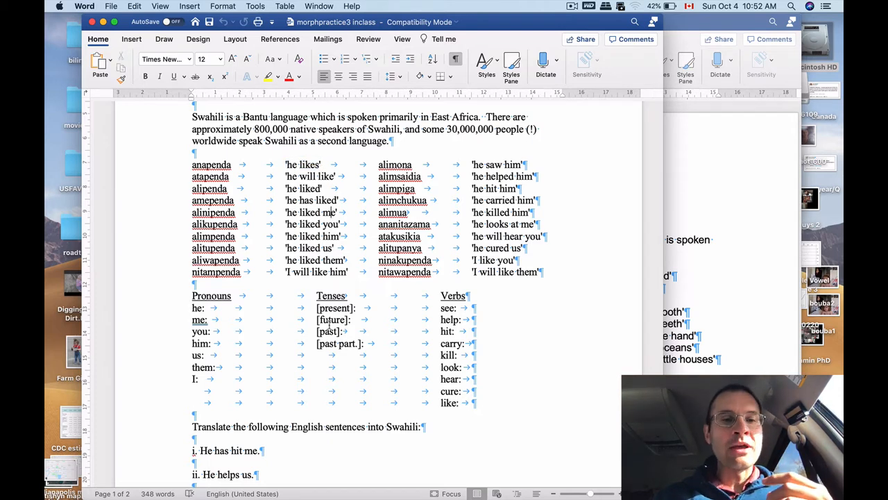
drag(286, 177, 332, 177)
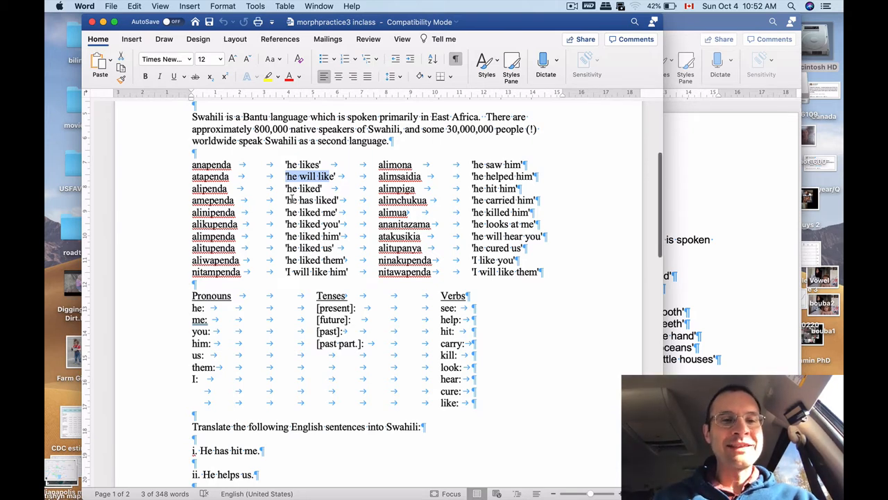
drag(287, 189, 321, 200)
click(318, 216)
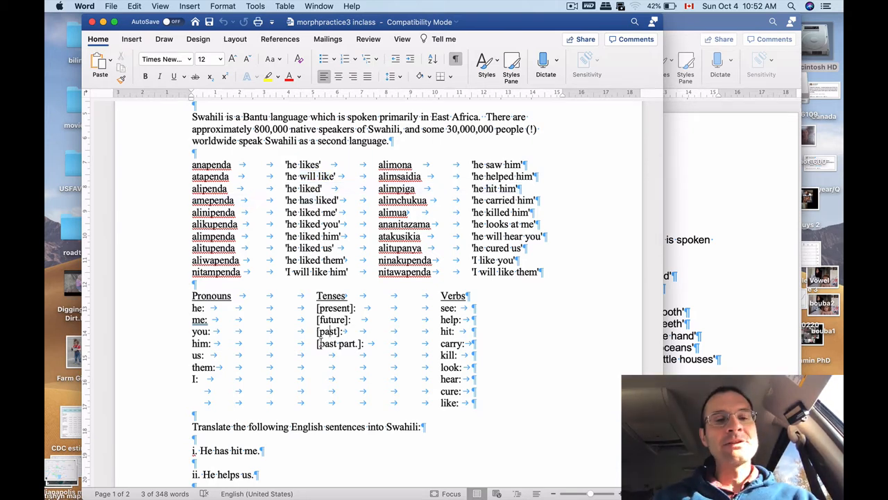
- Spell the past part. label out as past participle and remove the extra tab before carry:
drag(318, 344, 347, 347)
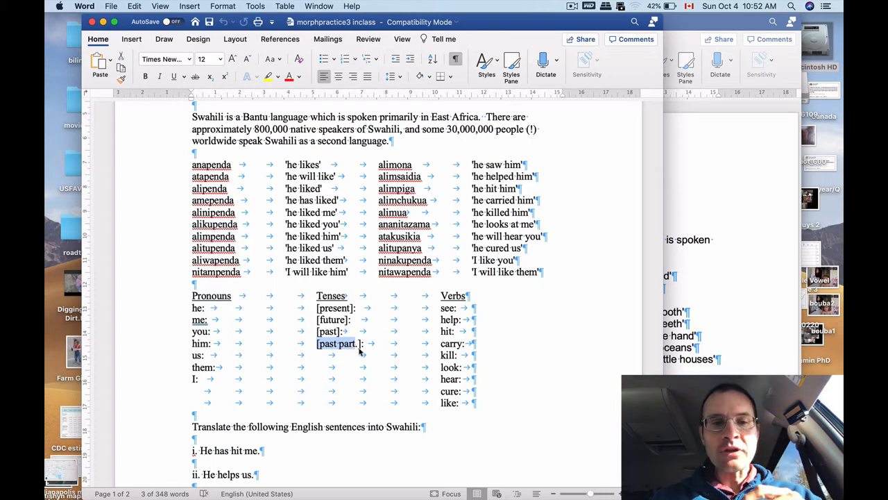
click(356, 347)
key(BackSpace)
text(icip)
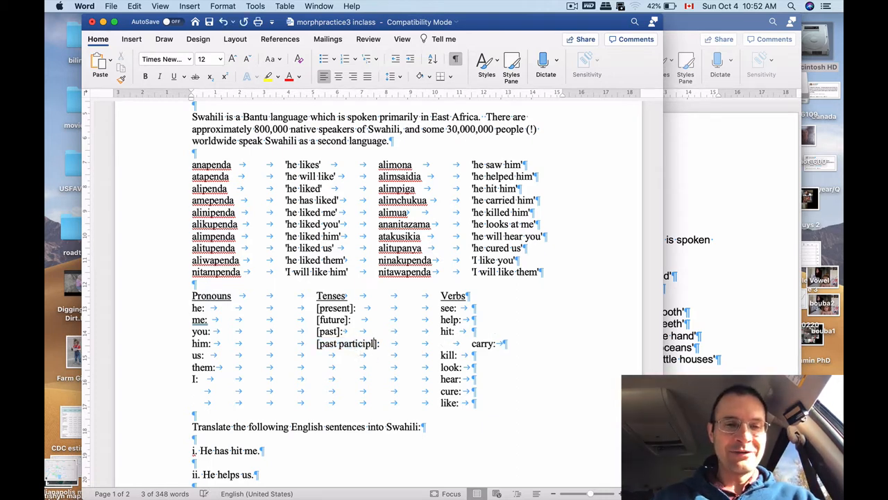
text(le)
key(Delete)
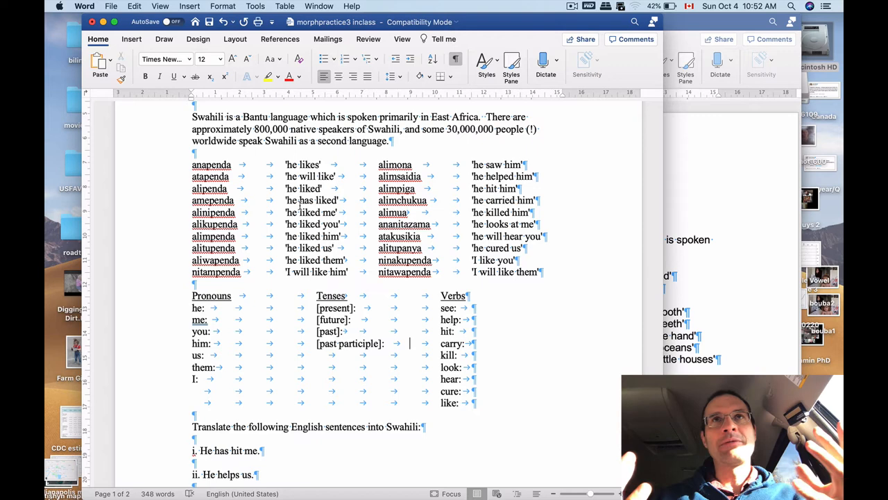
- Compare the gloss 'he has liked' with the verb forms anapenda and atapenda
drag(286, 201, 336, 202)
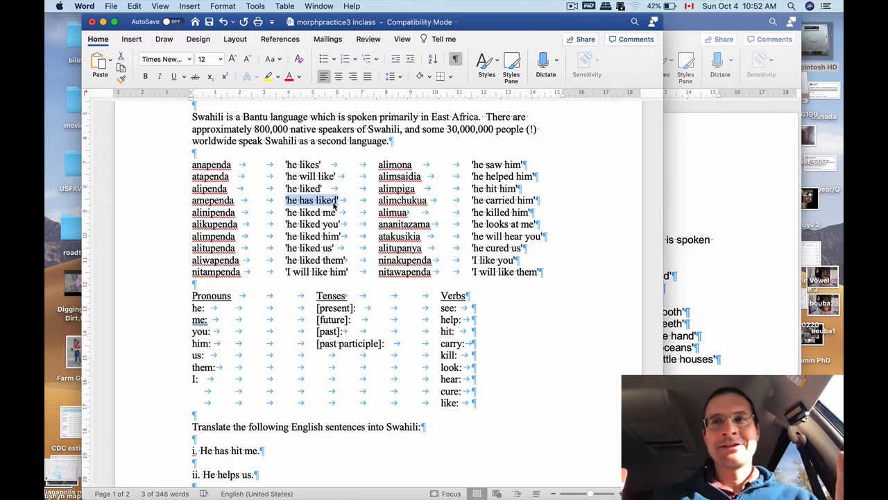
click(286, 195)
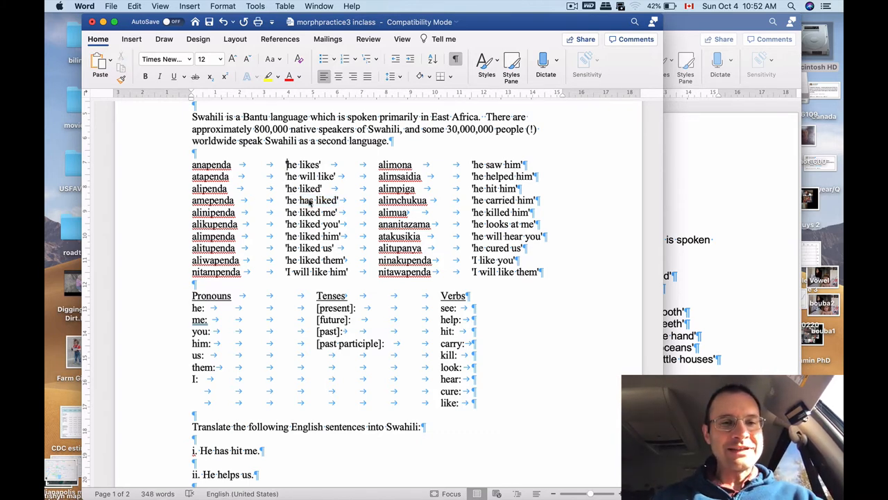
key(shift+Down)
key(shift+Down)
key(shift+Down)
key(shift+Down)
key(shift+Down)
key(Right)
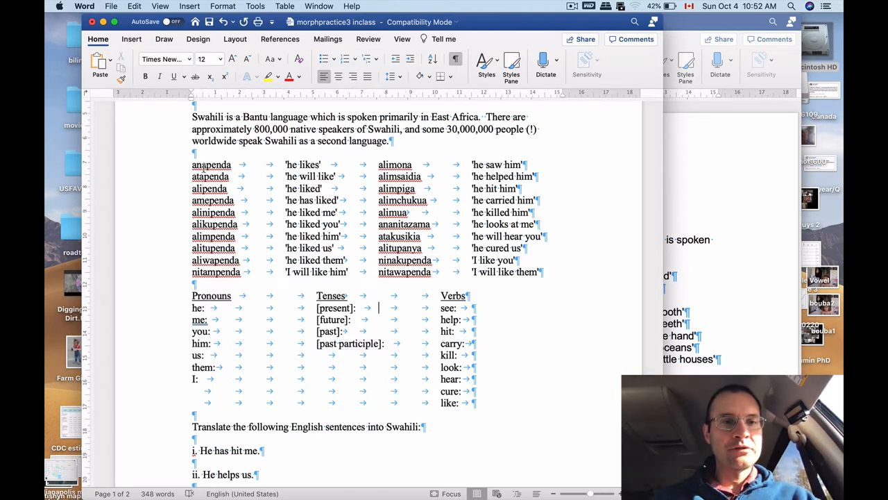
drag(193, 166, 228, 166)
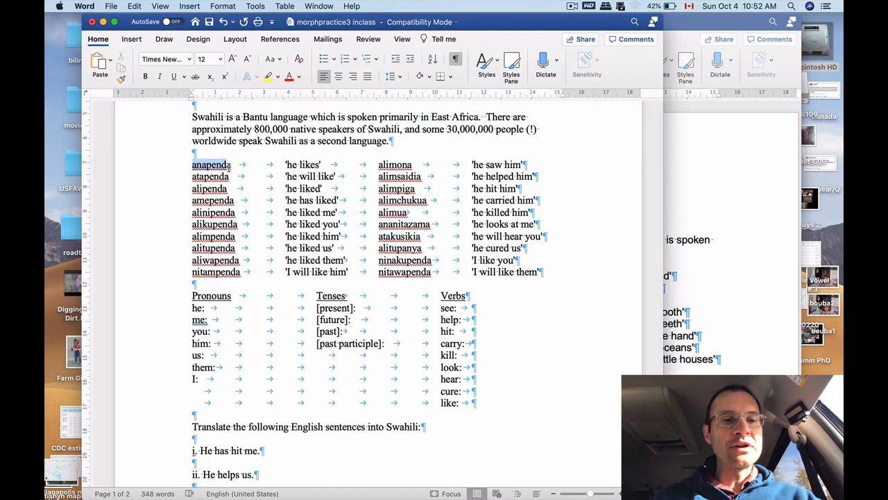
click(194, 178)
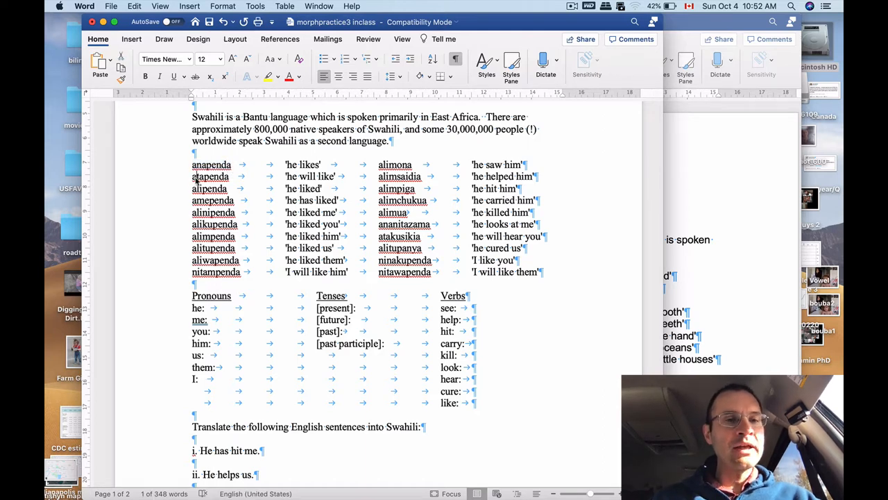
mouse_move(193, 177)
mouse_down()
mouse_move(230, 178)
mouse_move(234, 202)
mouse_up()
- Enter the tense markers [na], [ta], [li] and [me] beside the present, future, past and past participle labels
click(197, 175)
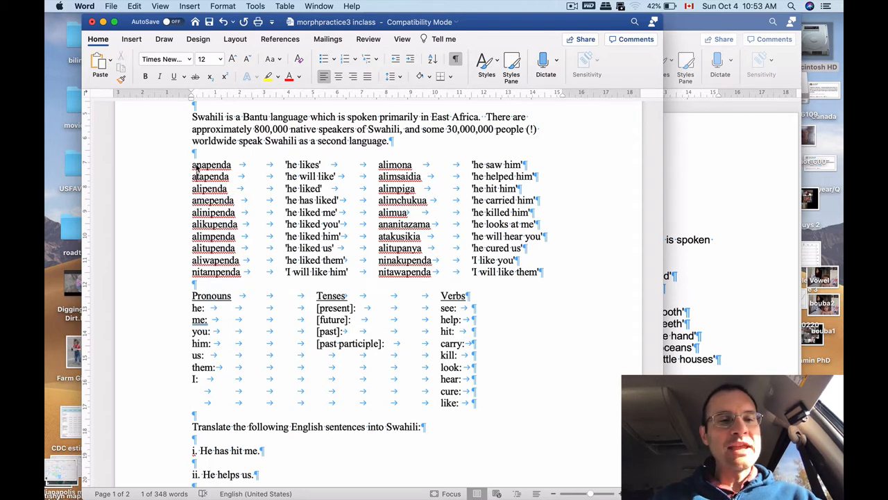
drag(198, 165, 201, 175)
click(202, 167)
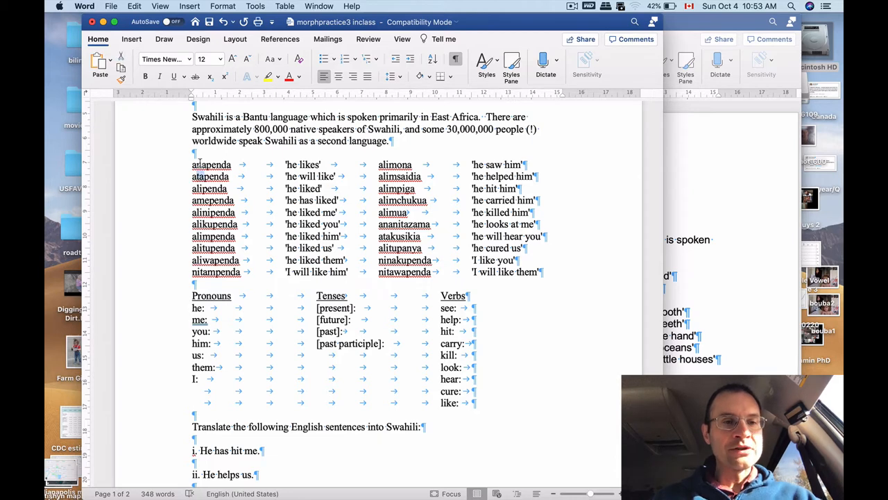
click(372, 306)
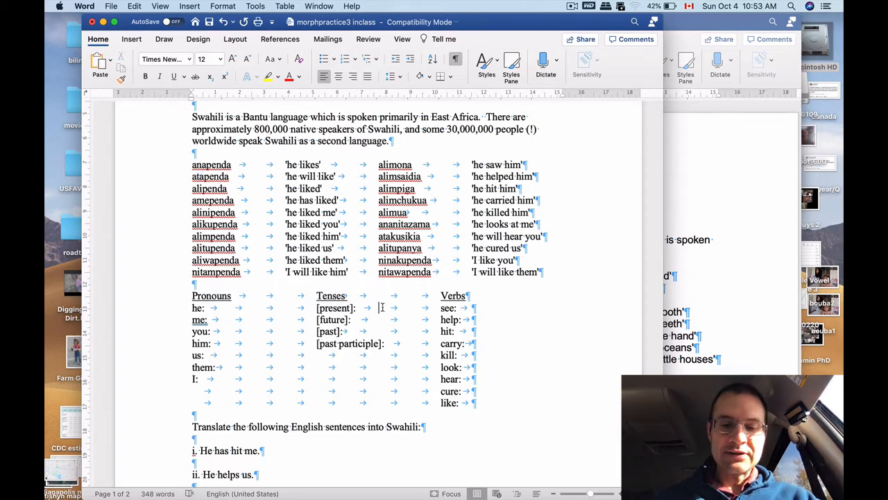
text([na] )
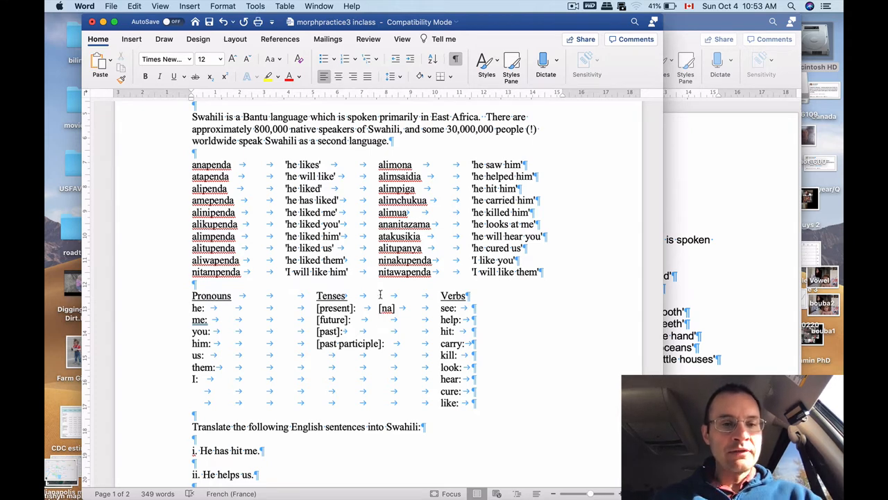
text([ta])
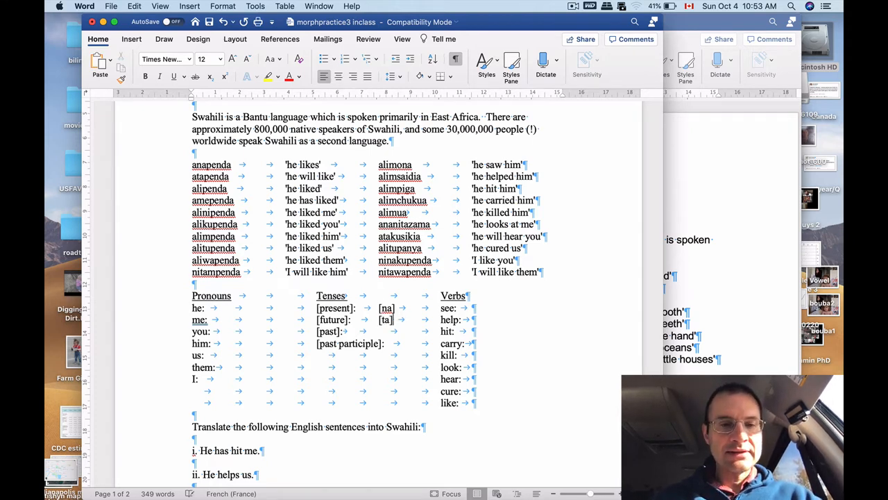
click(379, 331)
text([li])
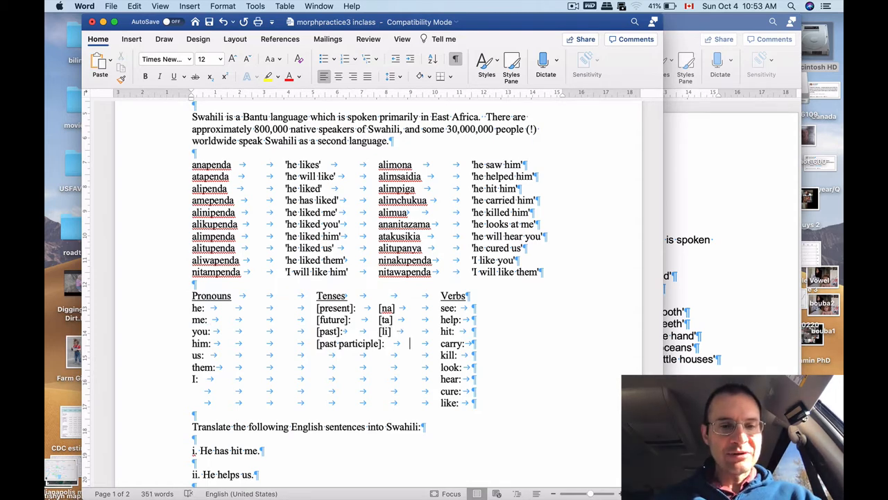
key(Down)
text([)
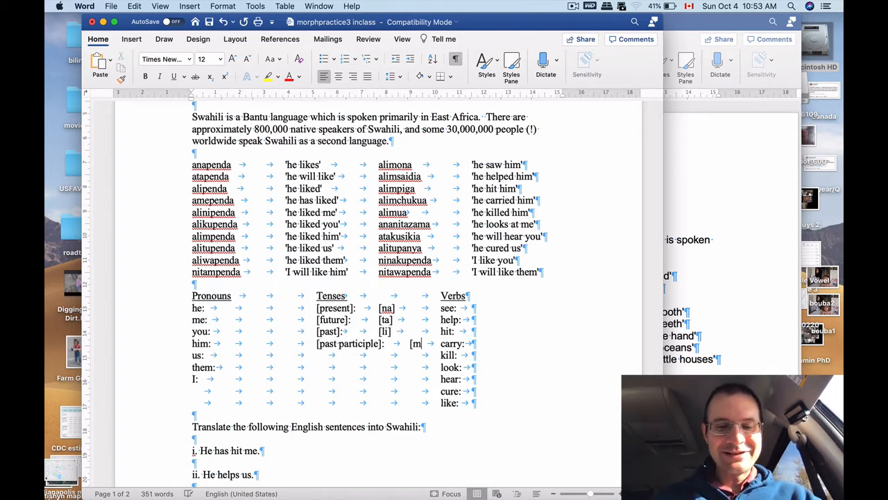
text(me)
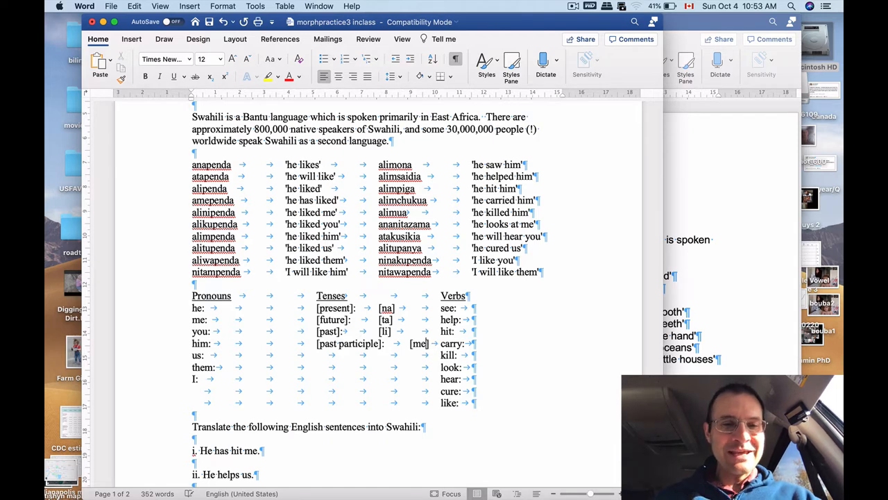
- Shorten the label back to past part. and realign carry: under the Verbs column
key(BackSpace)
key(BackSpace)
key(BackSpace)
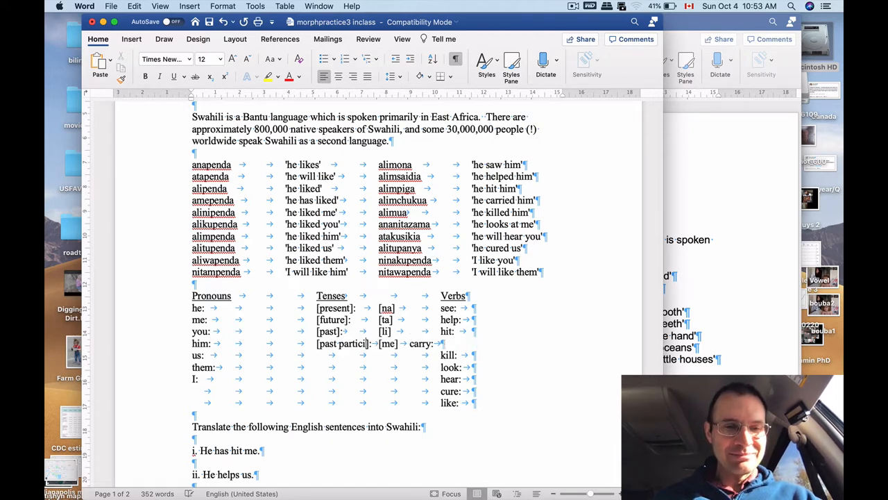
key(BackSpace)
key(BackSpace)
key(BackSpace)
text(.)
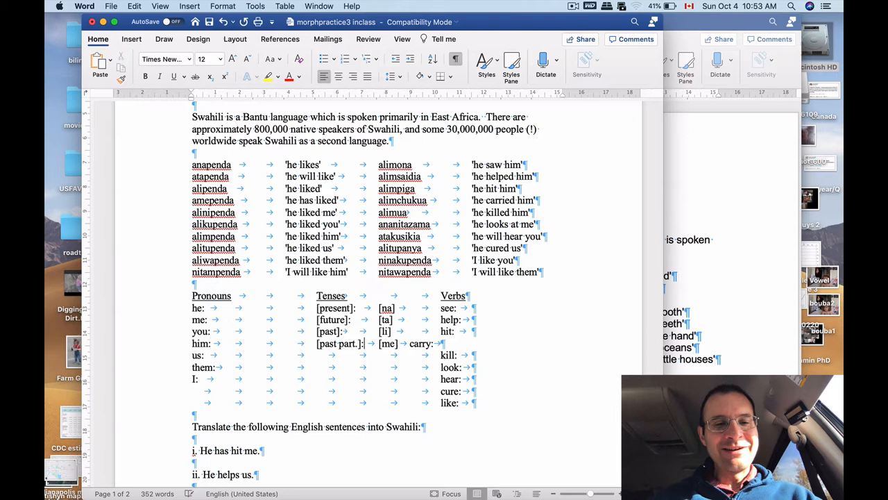
key(Right)
key(Right)
key(Right)
key(Tab)
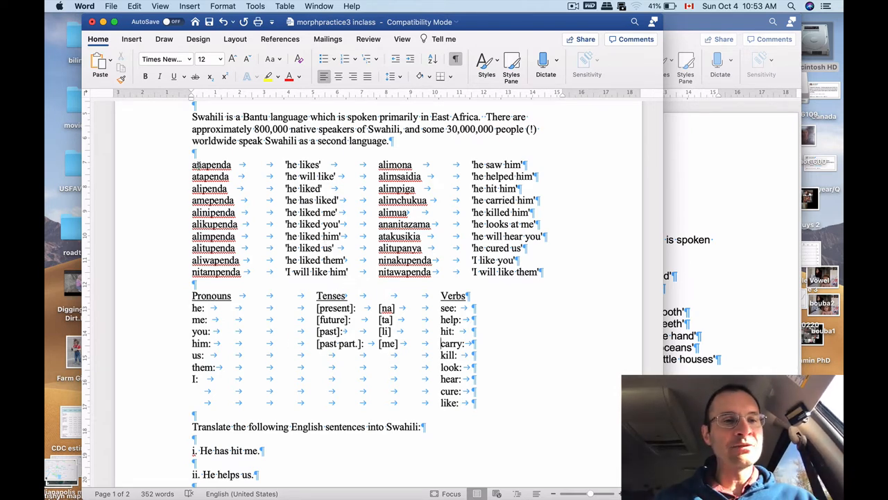
mouse_move(205, 165)
mouse_down()
mouse_move(197, 167)
mouse_move(292, 179)
mouse_up()
click(291, 177)
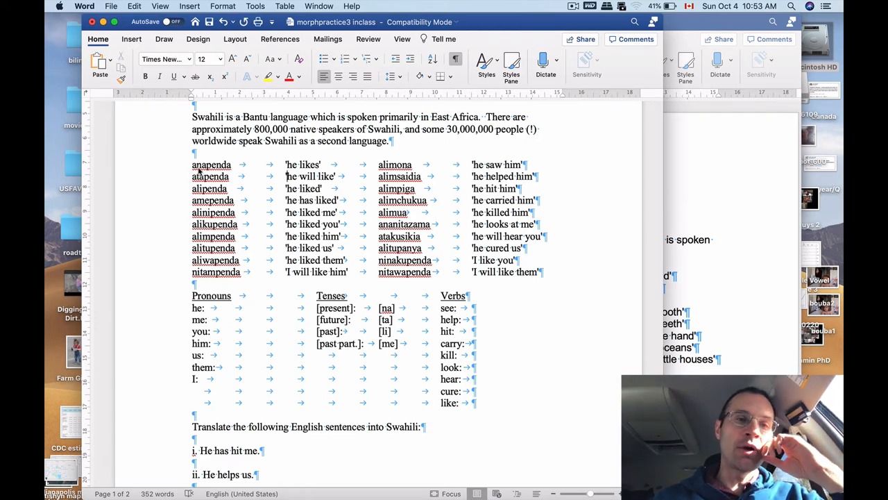
drag(195, 165, 195, 173)
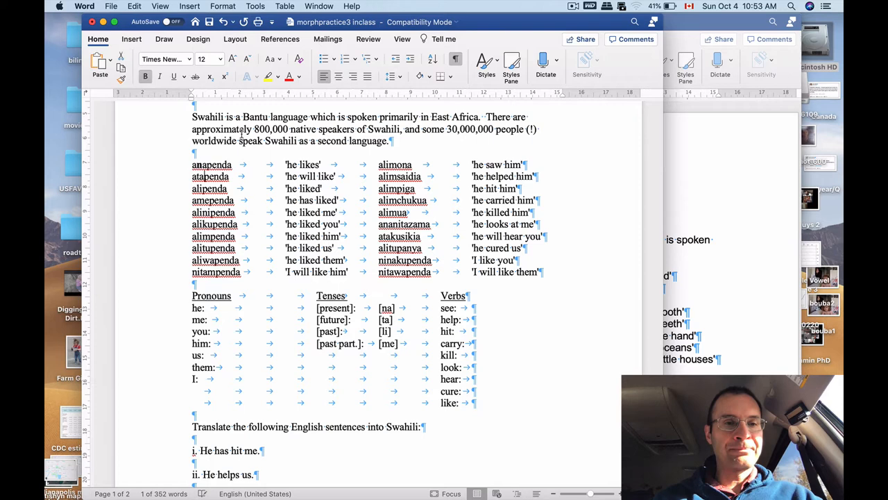
key(Right)
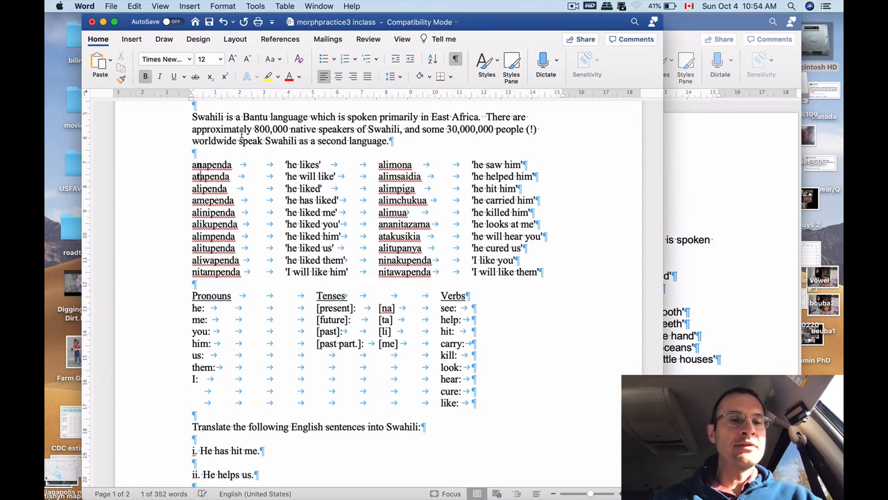
key(shift+Down)
key(Up)
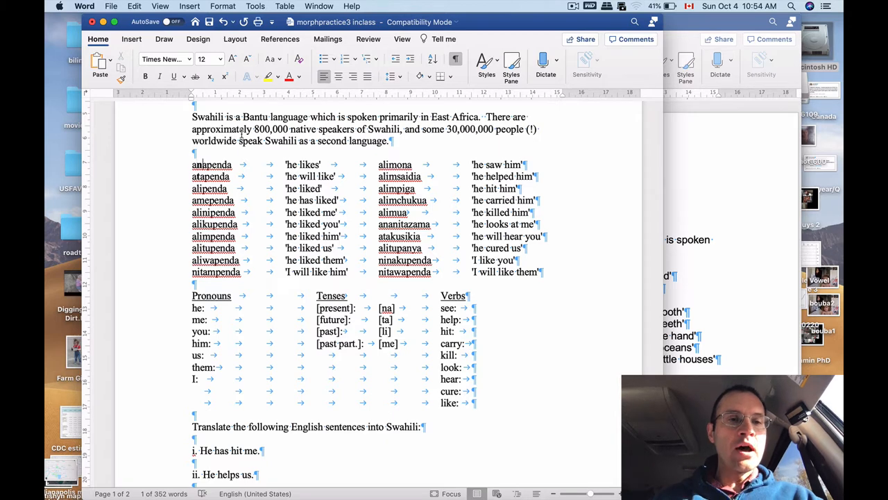
key(super+b)
key(Down)
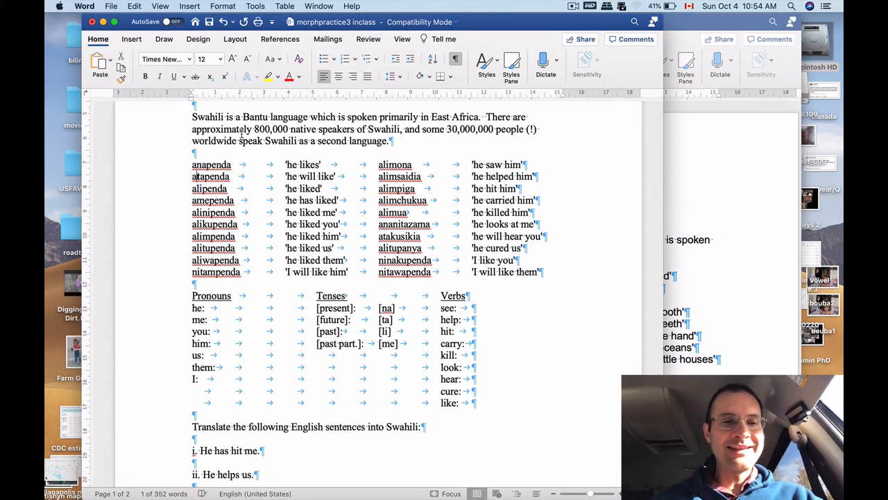
key(super+b)
key(Down)
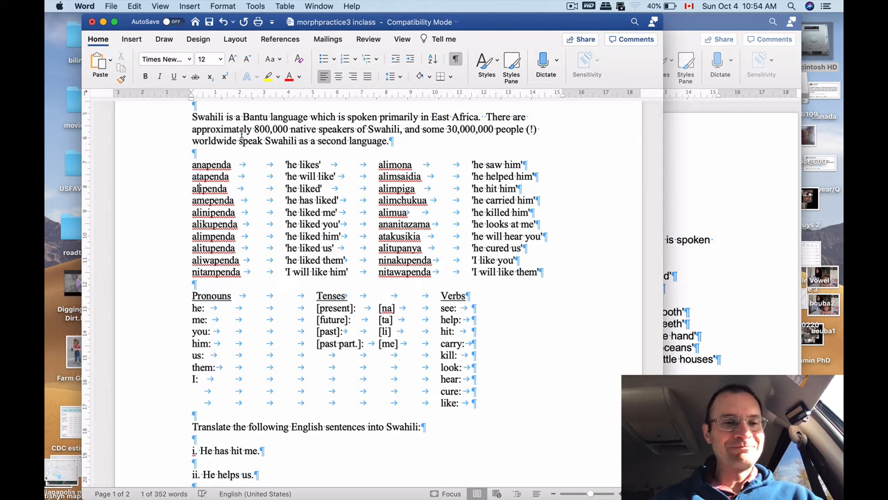
key(shift+alt+Right)
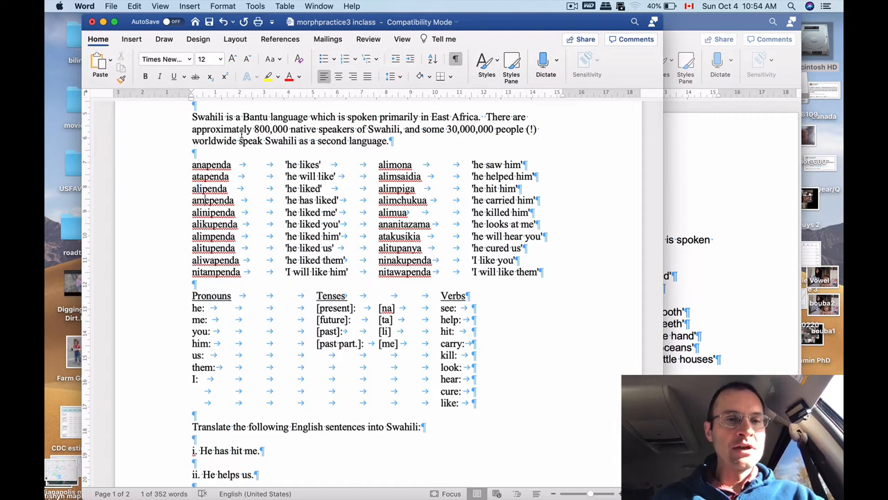
key(Up)
key(Up)
key(shift+alt+Left)
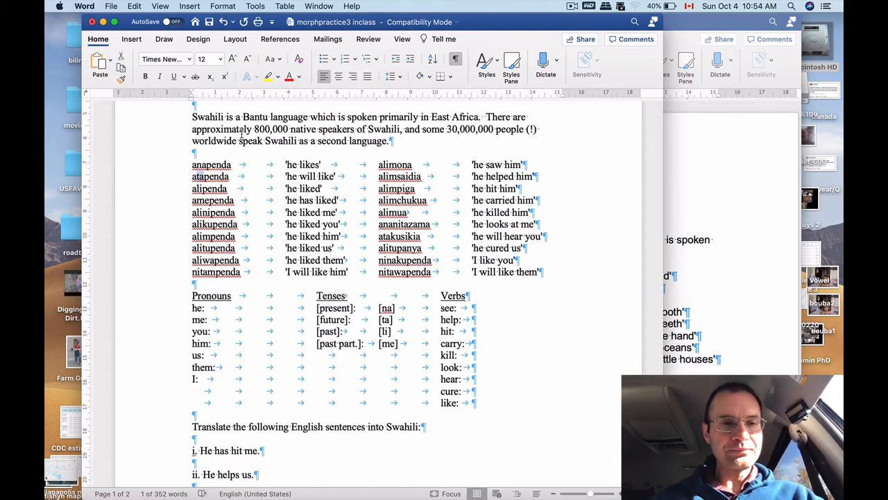
key(super+b)
key(Down)
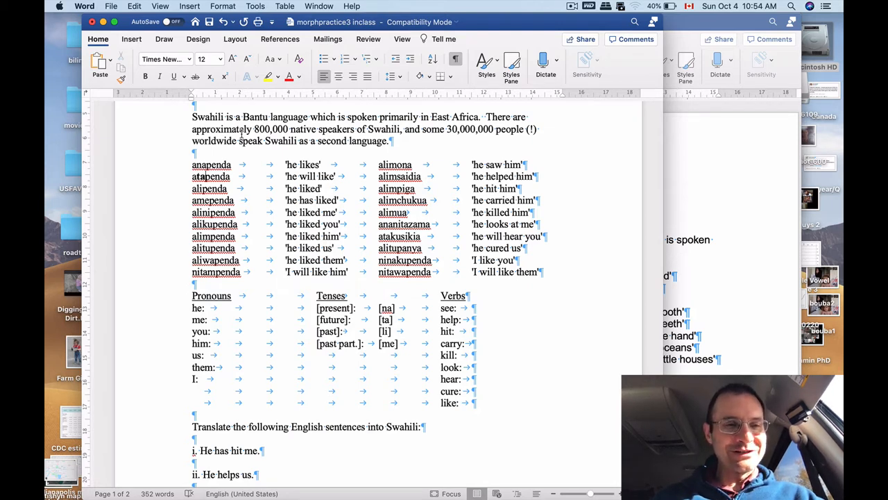
key(super+b)
key(Down)
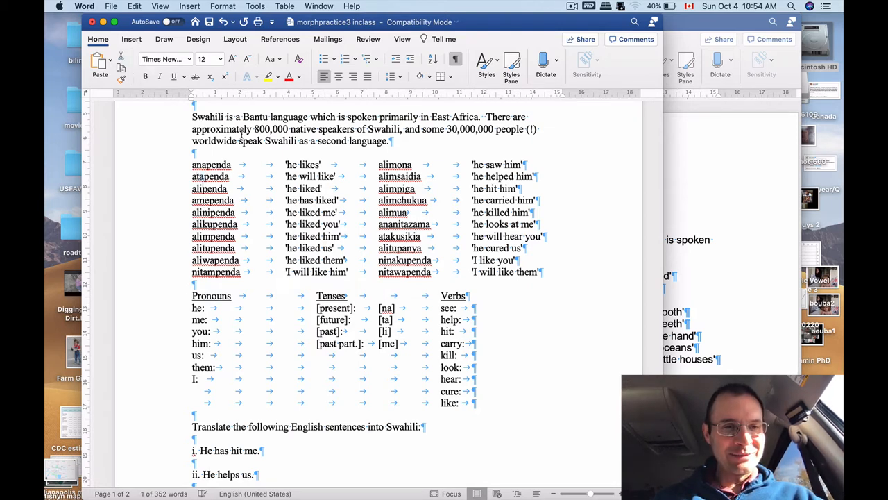
key(Down)
key(Down)
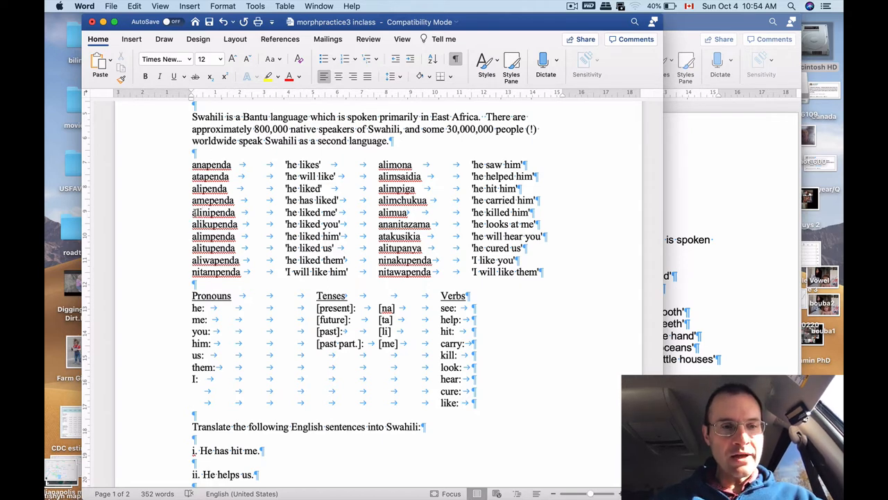
- Enter [ni] after me: and [ku] after you:, taken from the prefixes in alinipenda and alikupenda
drag(191, 188, 229, 189)
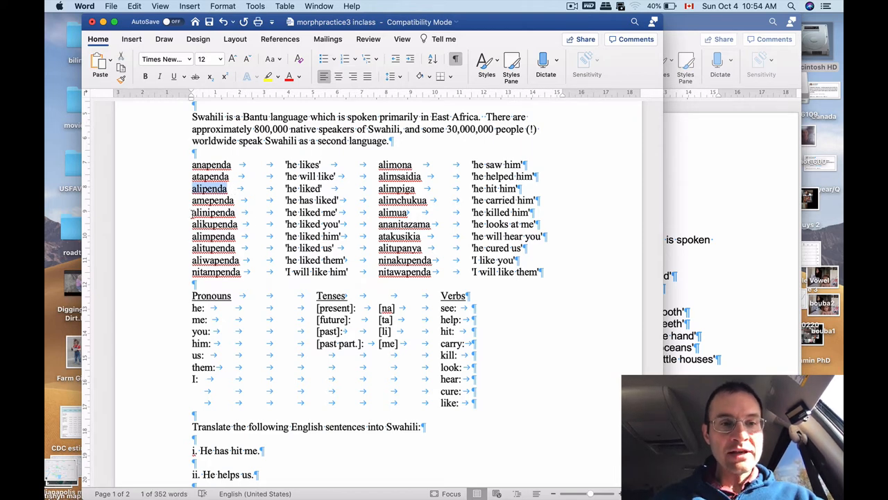
drag(191, 213, 239, 213)
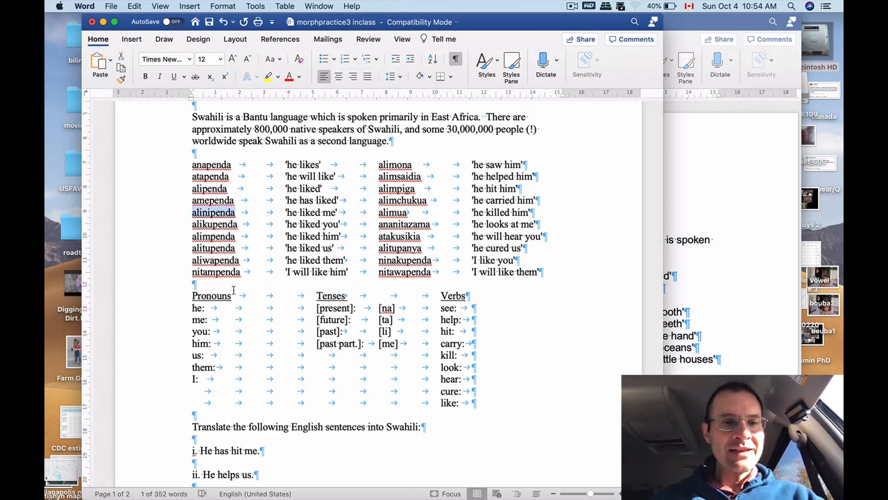
click(224, 319)
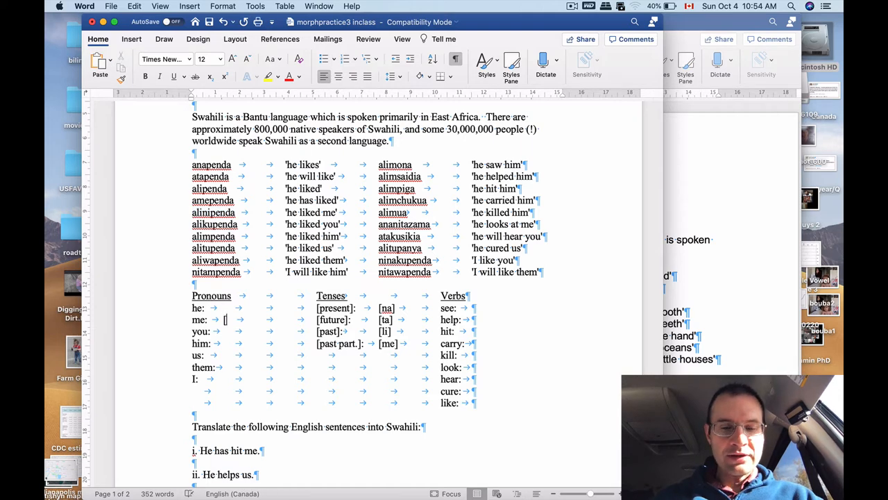
text([ni])
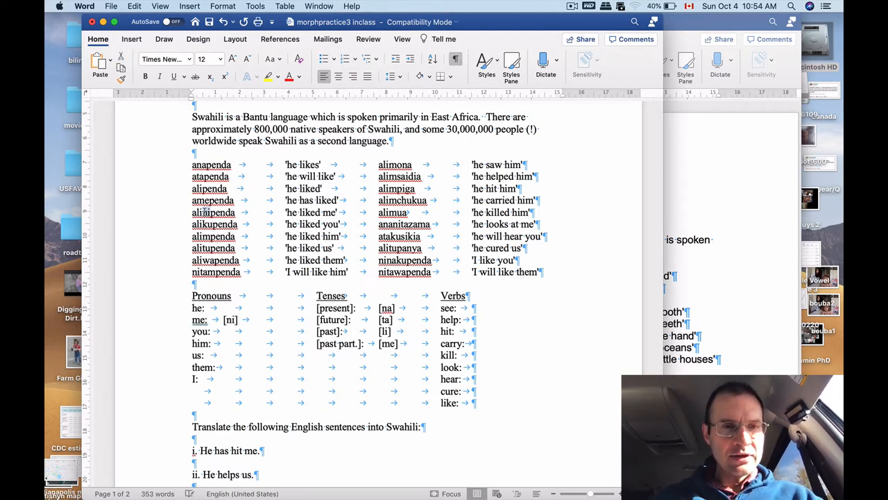
drag(203, 212, 211, 212)
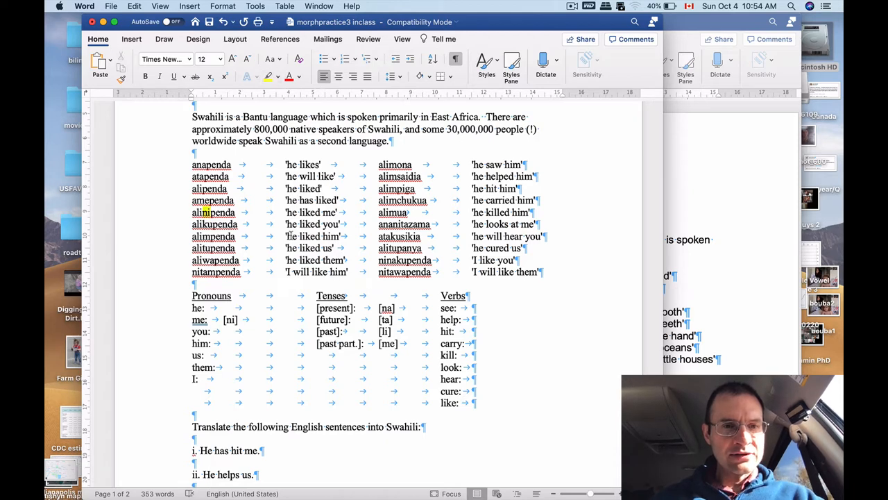
drag(203, 223, 211, 224)
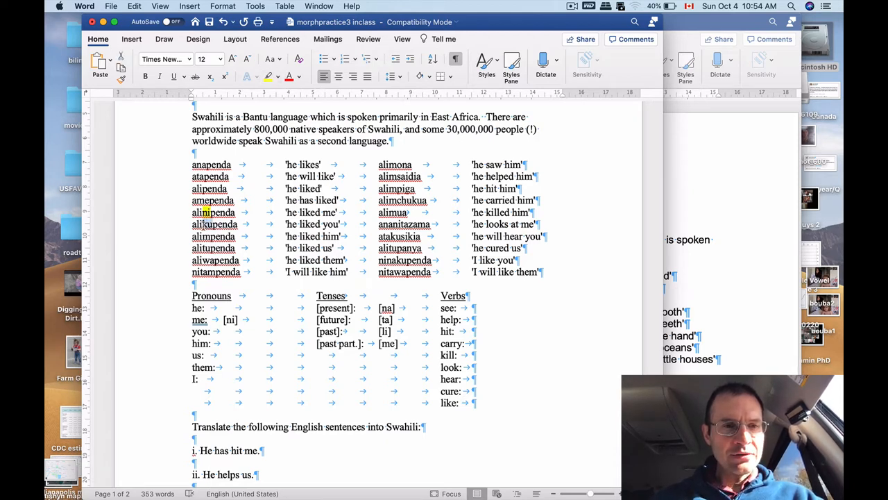
click(220, 336)
text([ku])
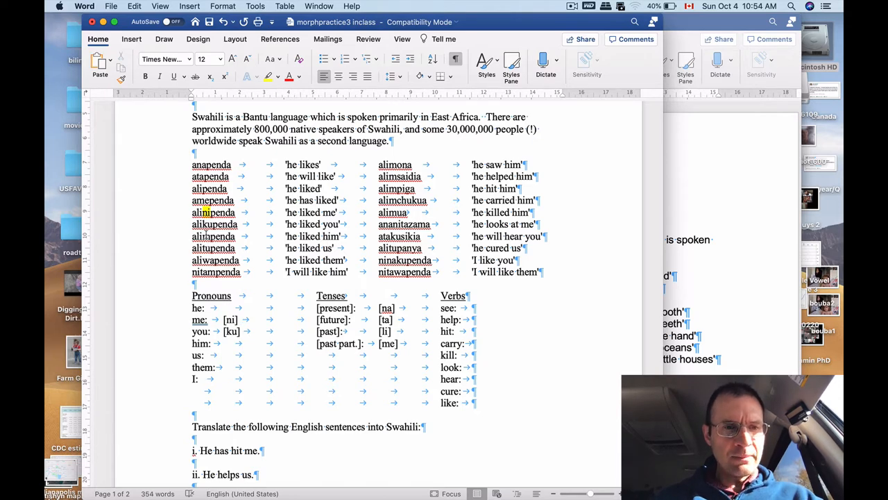
- Enter [m] after him: from alimpenda and remove the yellow highlight from the prefix
drag(206, 237, 212, 236)
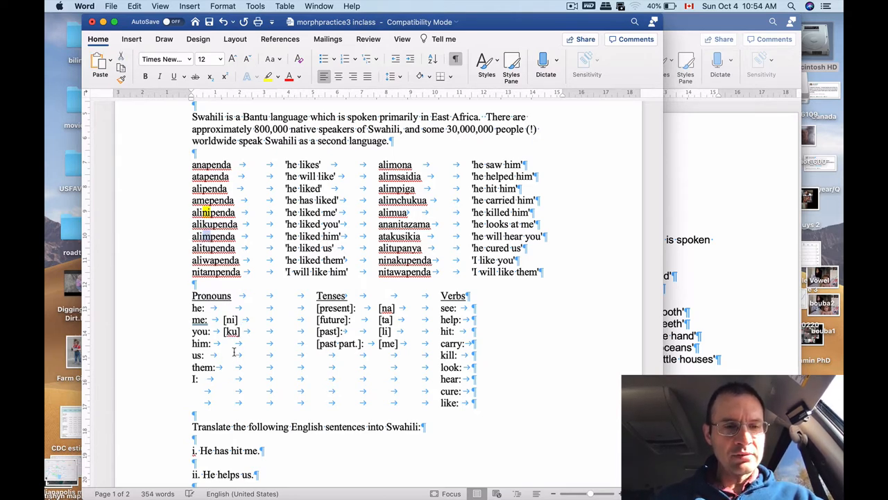
click(227, 342)
text([m])
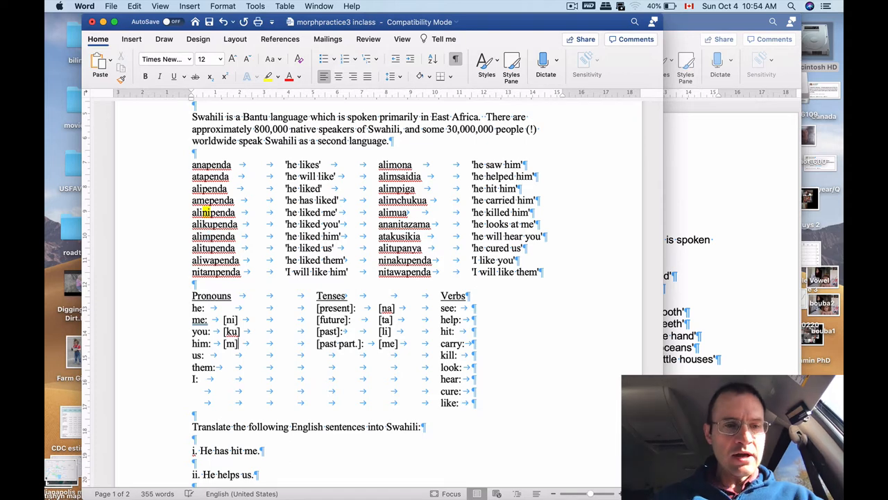
click(236, 236)
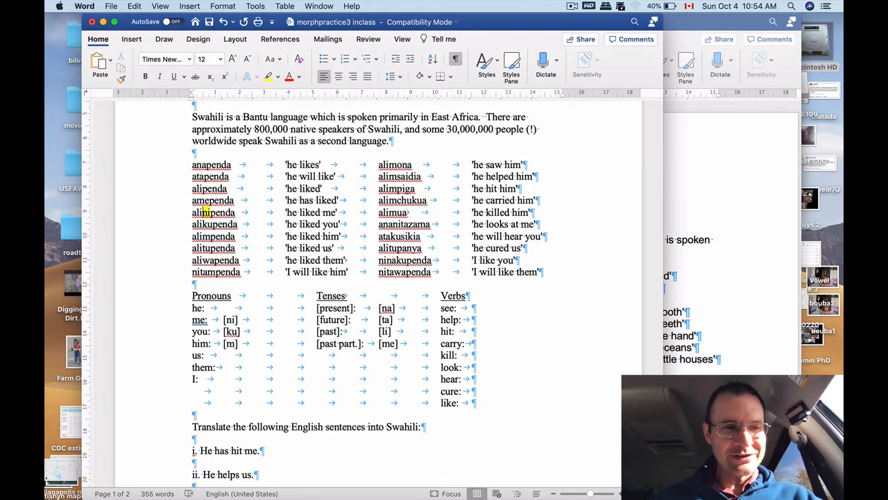
drag(203, 212, 211, 211)
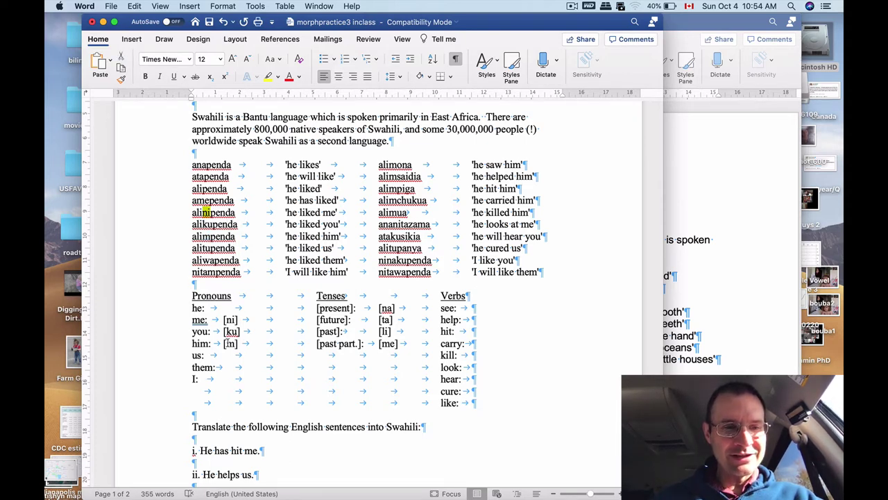
click(277, 77)
click(281, 97)
key(Left)
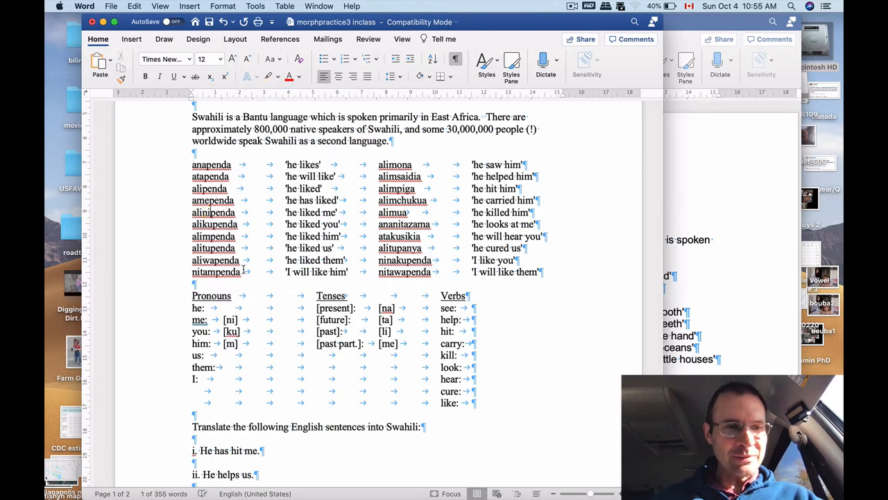
- Enter [tu] after us: and [wa] after them: to finish the object-prefix list
drag(203, 248, 211, 247)
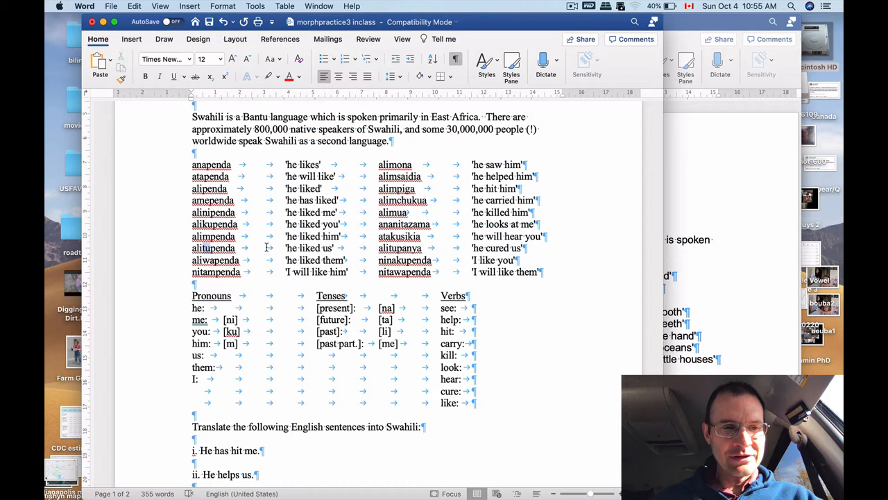
click(236, 356)
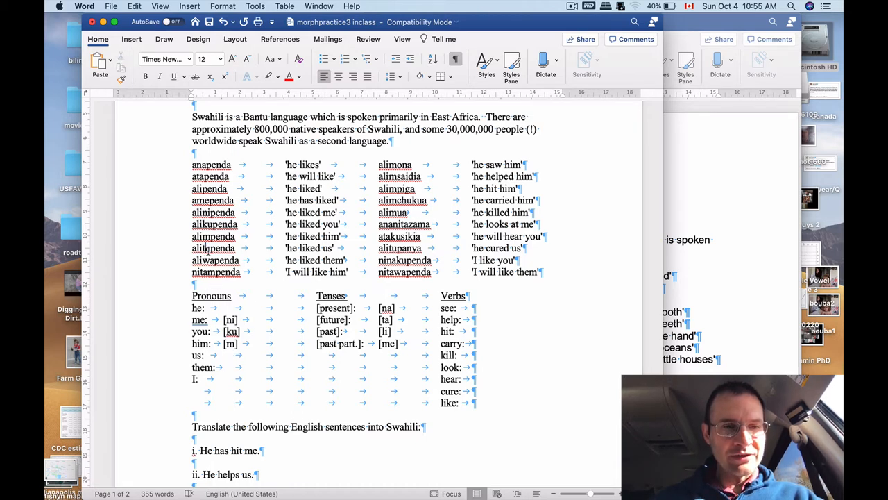
text([)
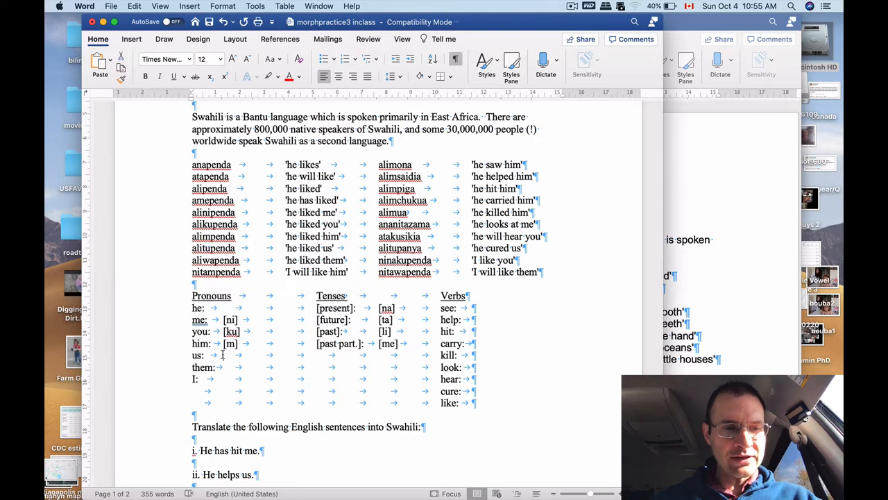
text(tu])
key(Down)
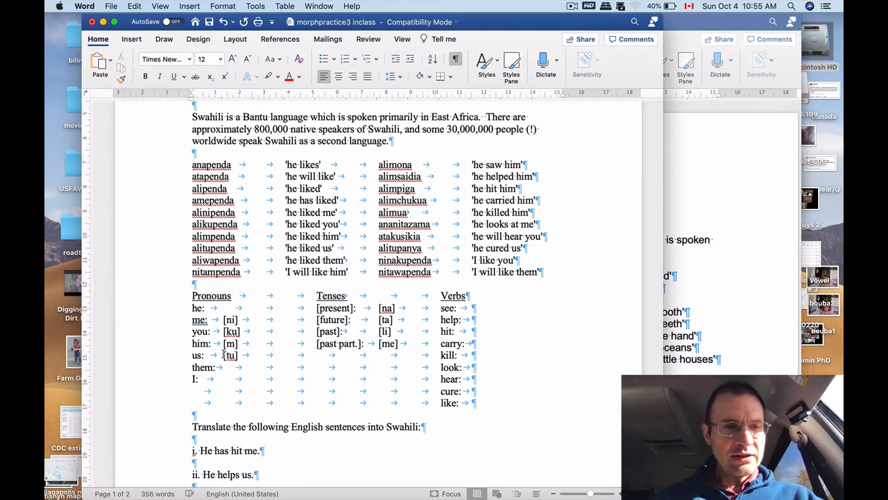
text([wa])
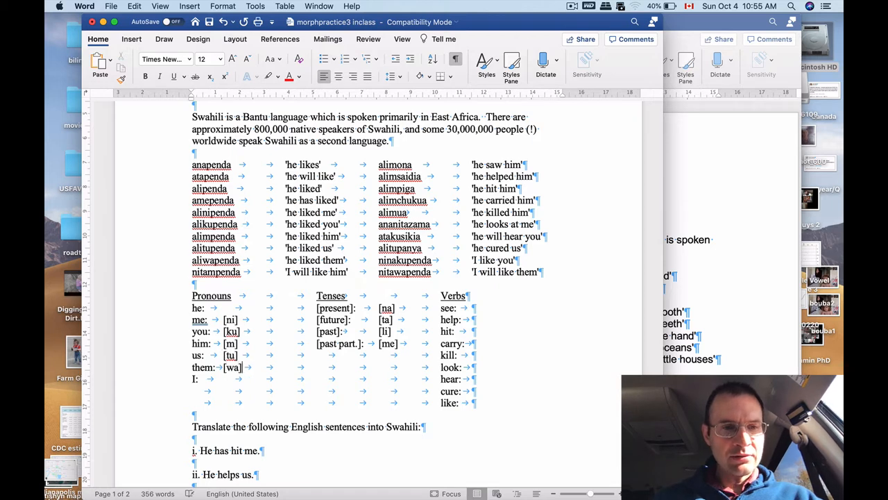
key(Up)
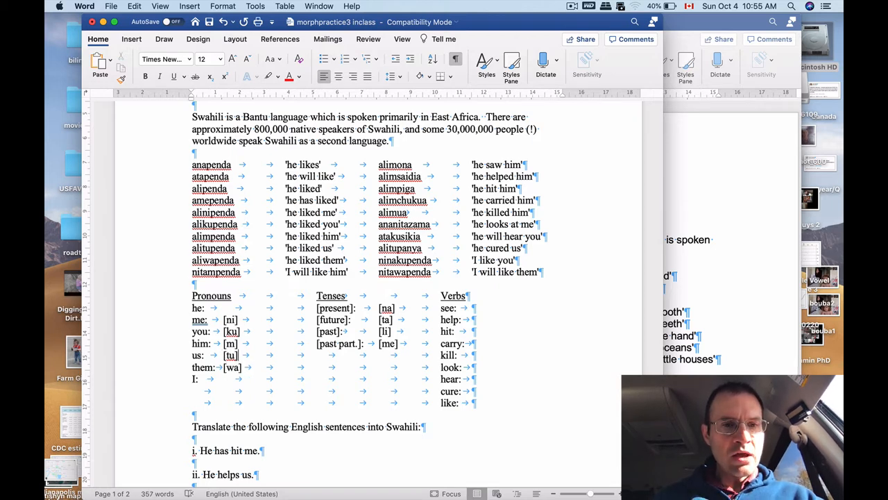
key(Up)
key(Up)
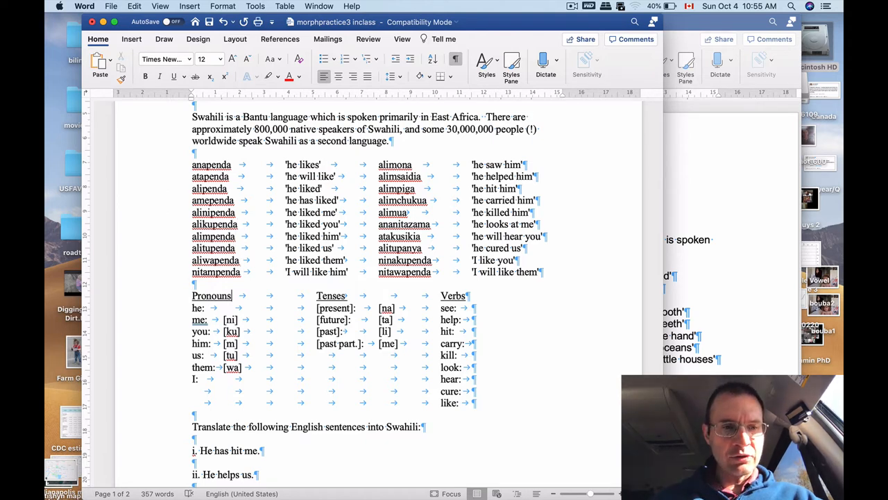
key(Home)
key(Down)
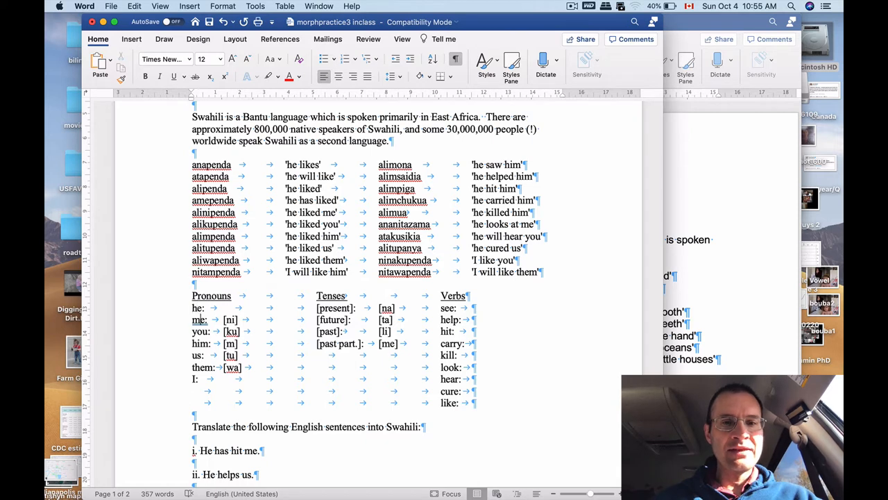
key(Down)
key(Down)
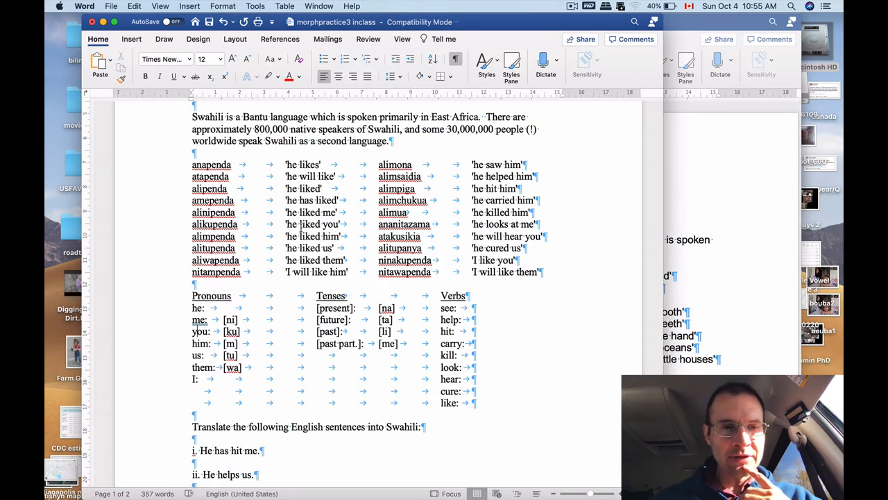
drag(286, 224, 338, 224)
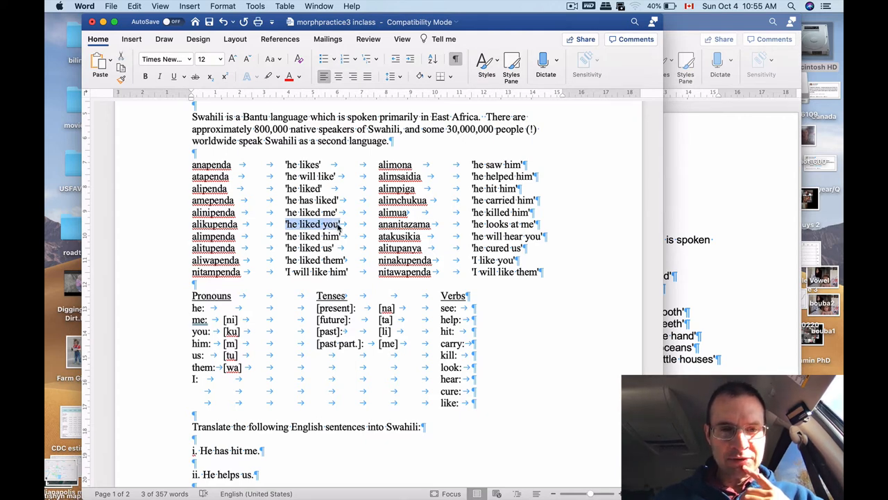
- Compare alikupenda ('he liked you') with ninakupenda, isolating the letters ka and na
click(298, 225)
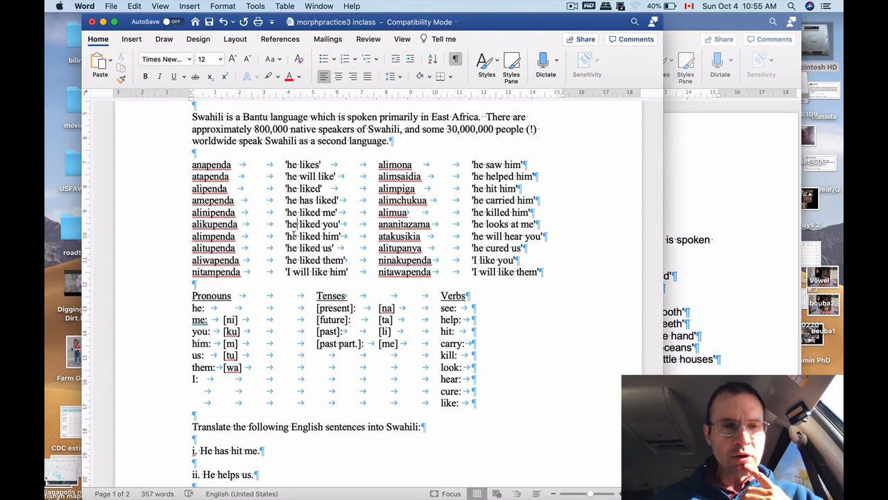
drag(286, 224, 335, 226)
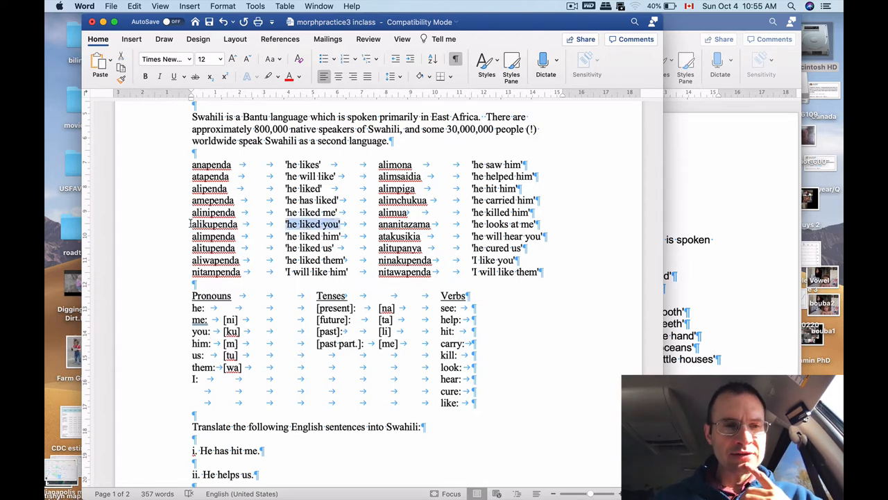
drag(192, 224, 236, 224)
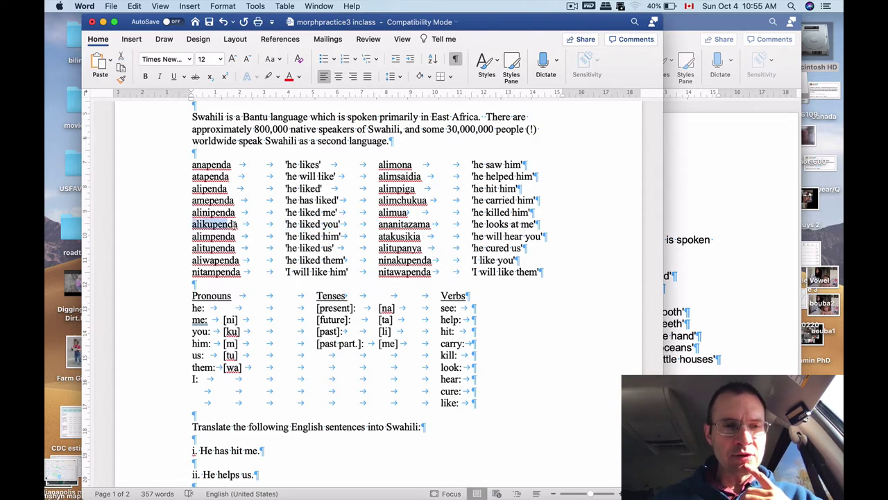
click(473, 260)
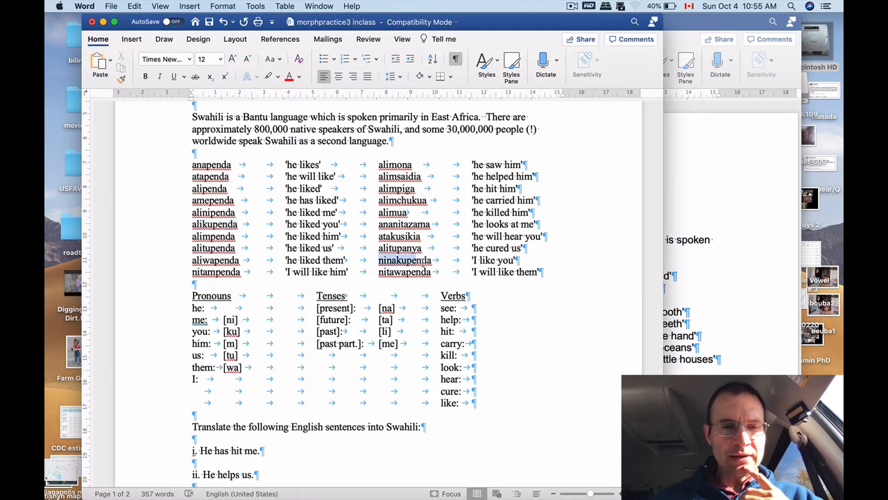
drag(379, 260, 432, 260)
click(415, 261)
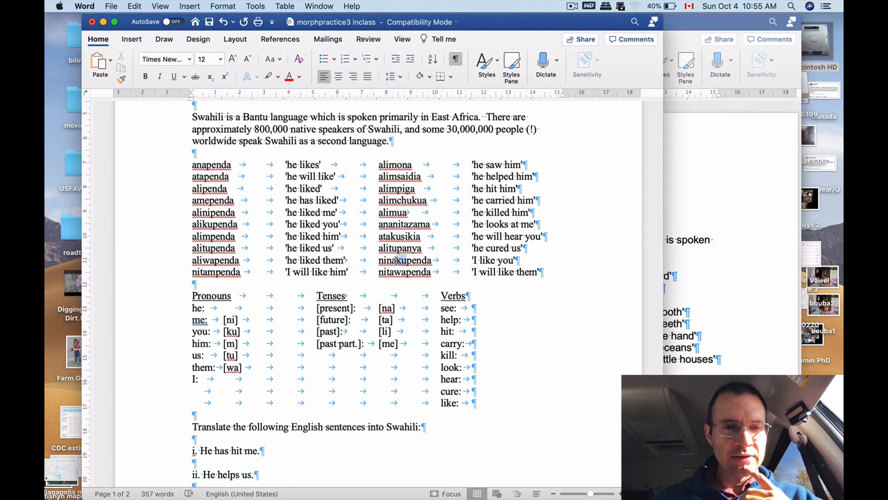
drag(396, 260, 406, 260)
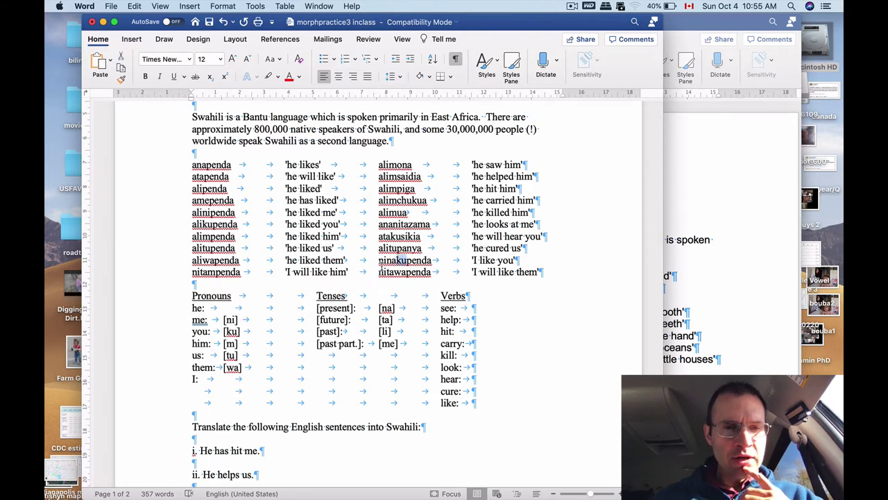
click(390, 260)
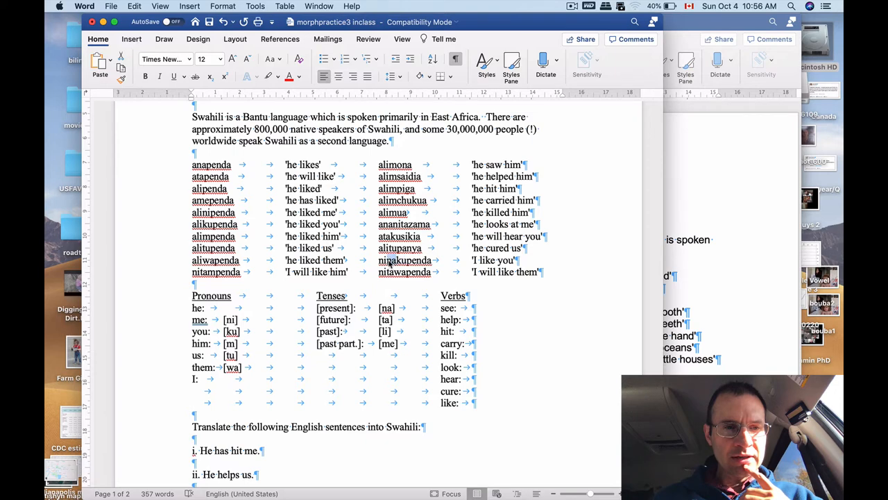
drag(390, 261, 396, 260)
- Match na in anapenda and ku in alikupenda, then isolate the shared penda stem in both verb forms
drag(205, 165, 196, 165)
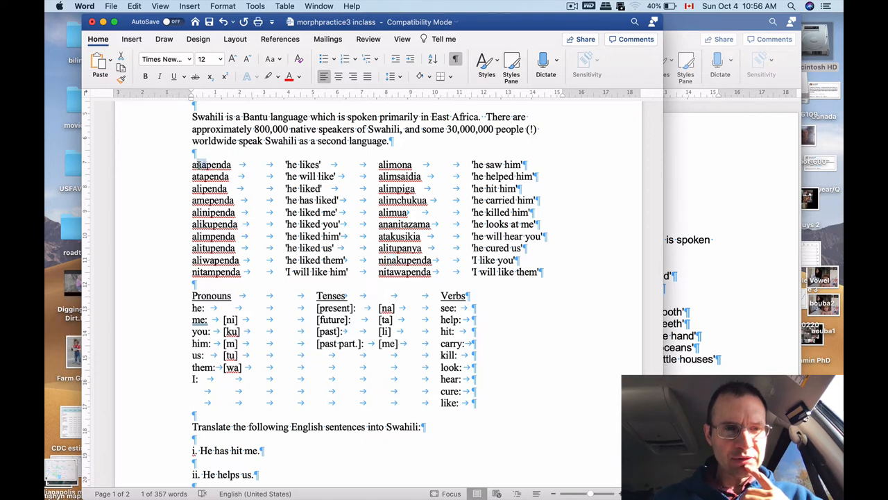
click(215, 223)
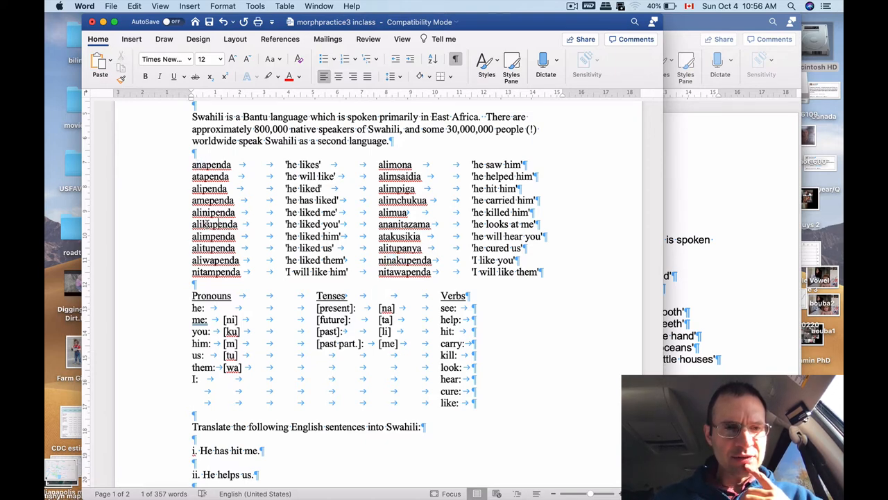
drag(202, 224, 239, 226)
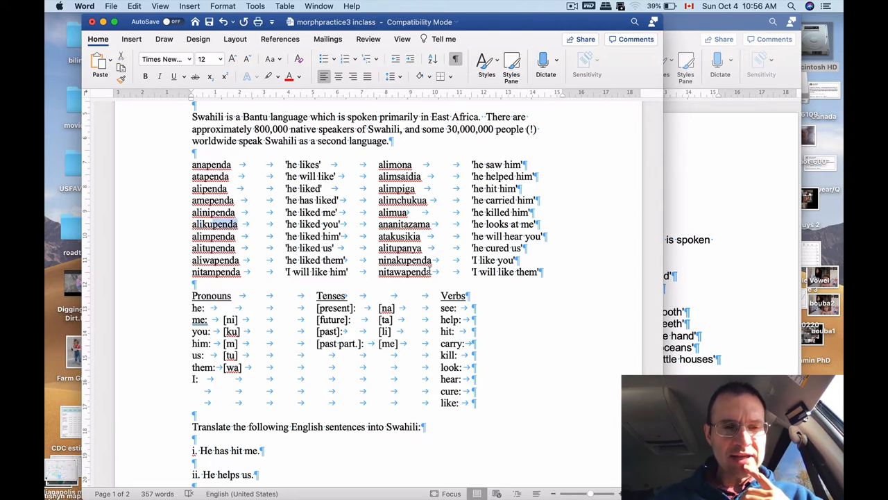
drag(405, 260, 432, 261)
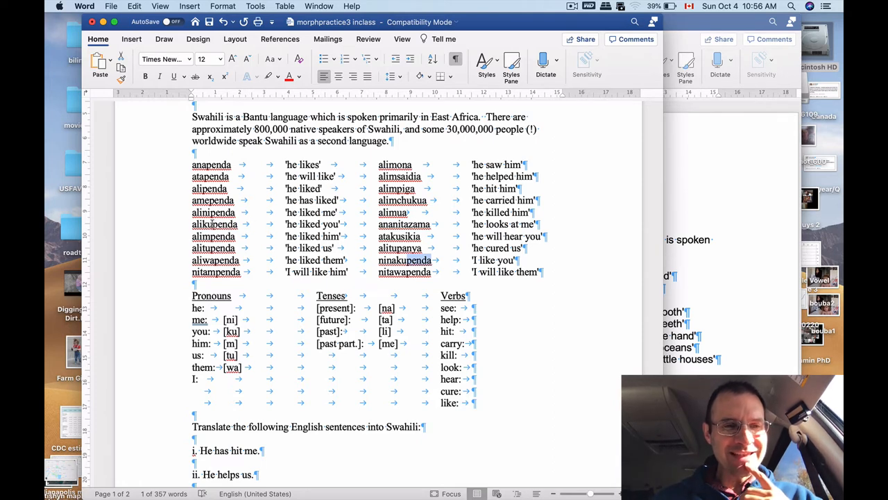
drag(211, 224, 237, 224)
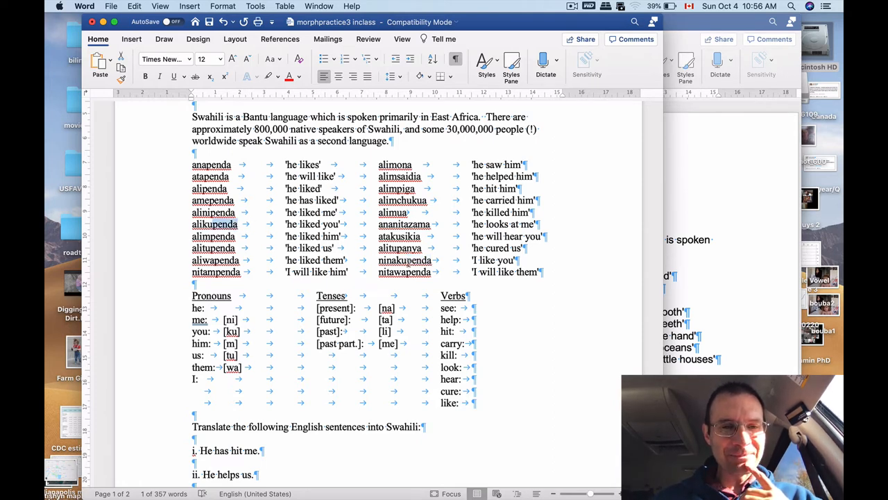
drag(405, 261, 431, 261)
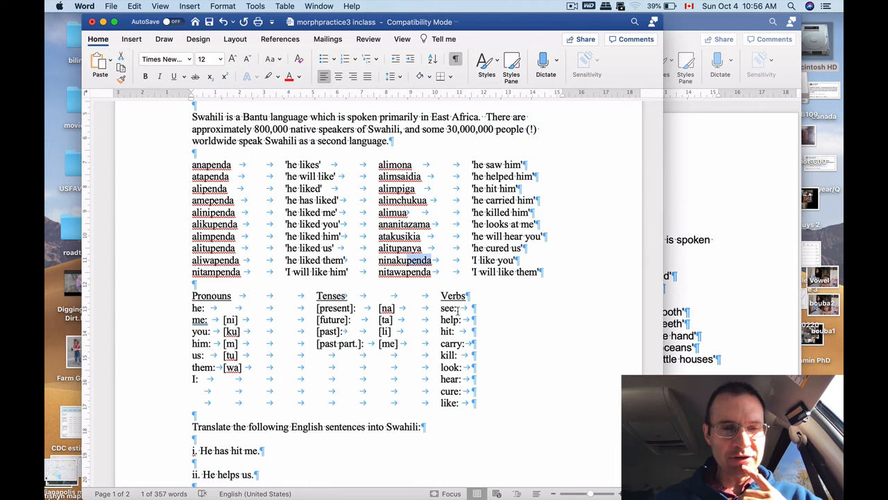
- Fill in like: [penda], he: [a] and I: [ni] in the worksheet table
click(475, 402)
text([)
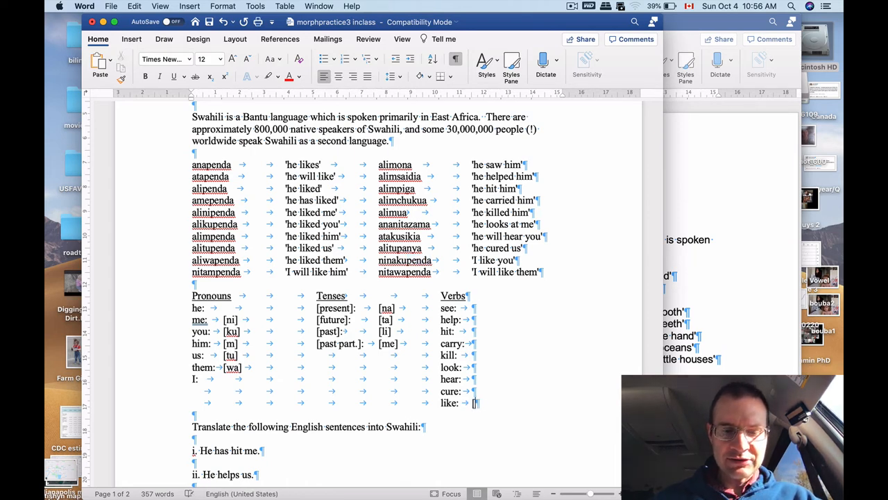
text(penda])
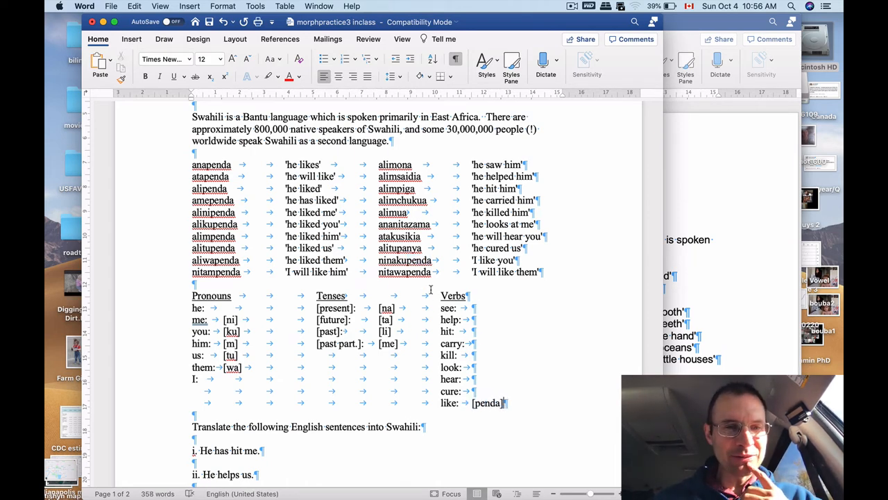
double_click(383, 260)
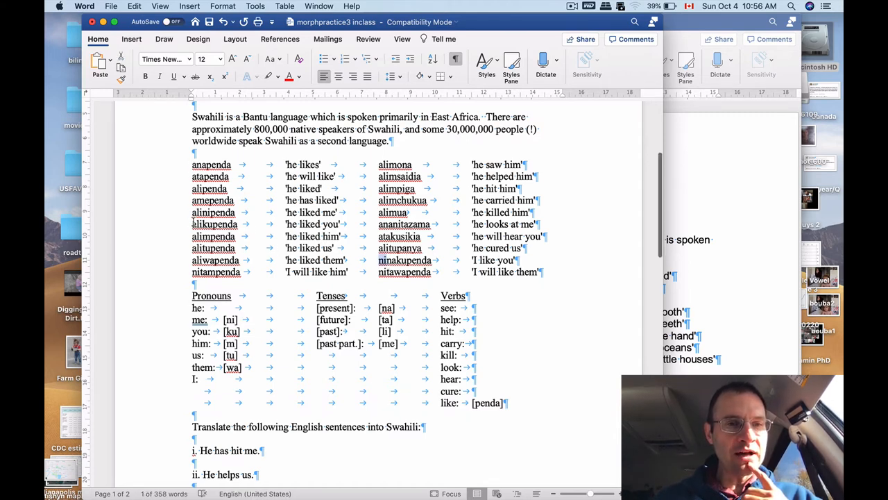
click(231, 308)
text([a])
click(223, 391)
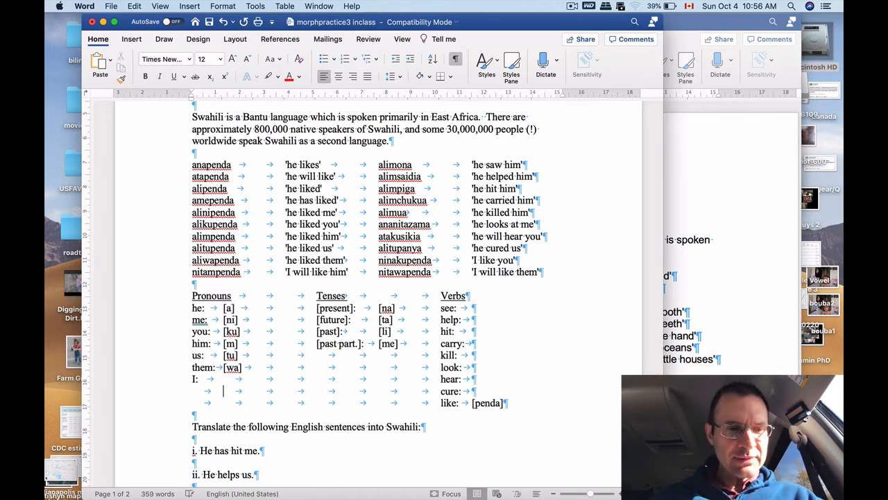
text([ni)
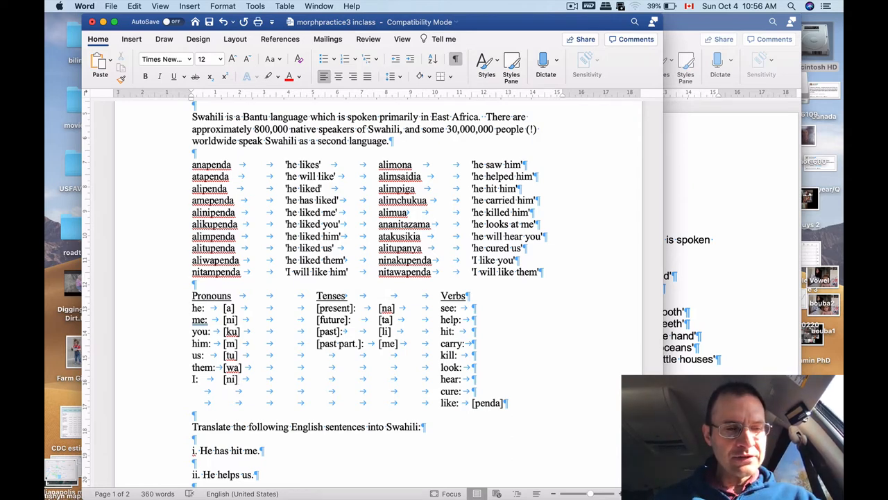
- Check the [ni] entry against nitawapenda, nitampenda and ninakupenda in the word list
key(Down)
key(Down)
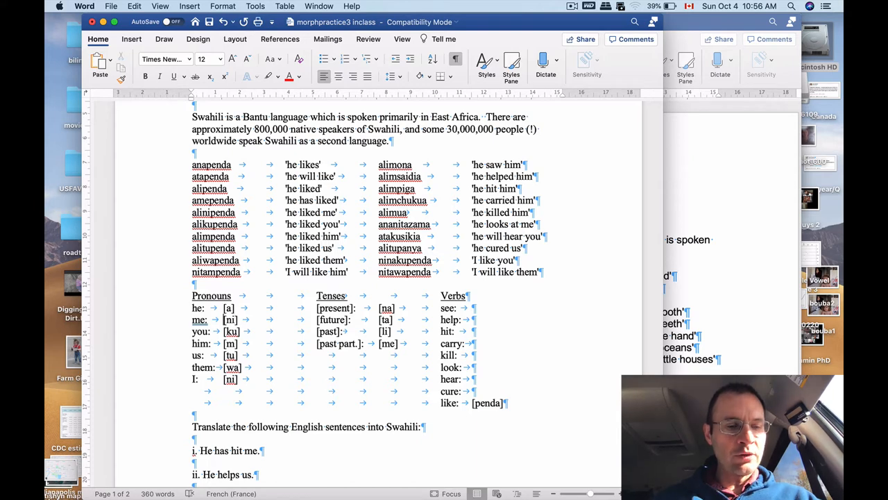
key(shift+Right)
key(shift+Right)
key(shift+Right)
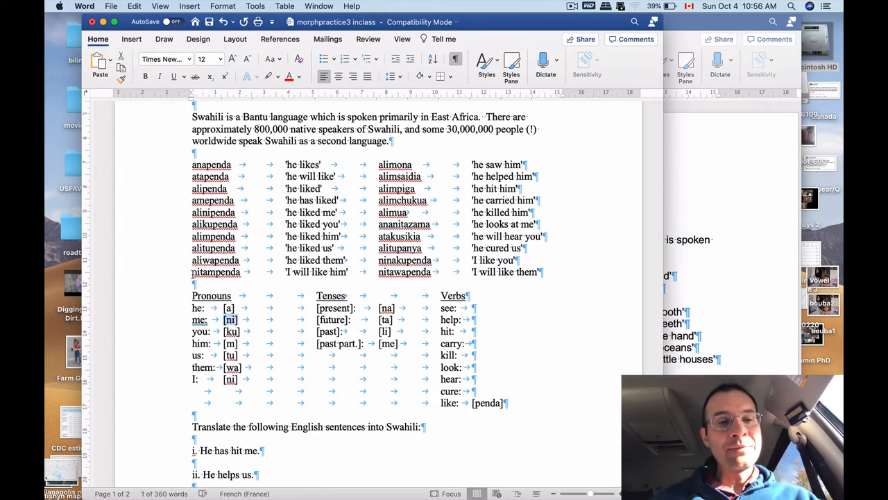
click(194, 272)
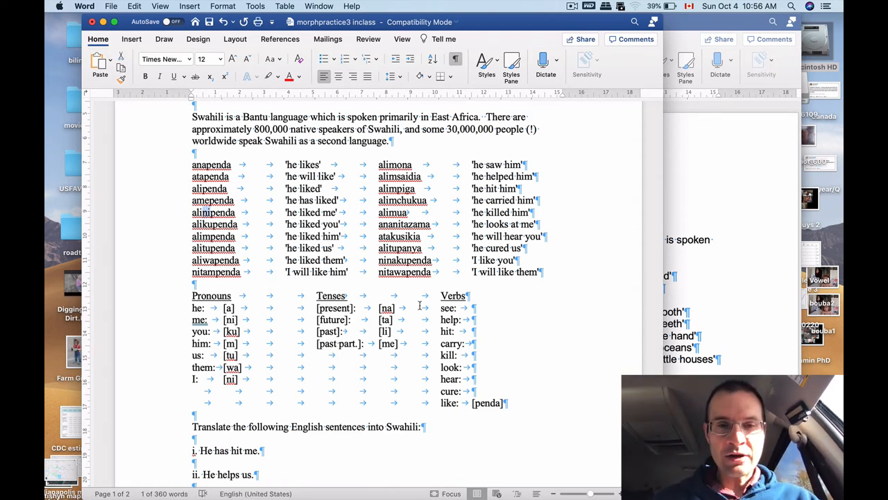
drag(380, 272, 432, 272)
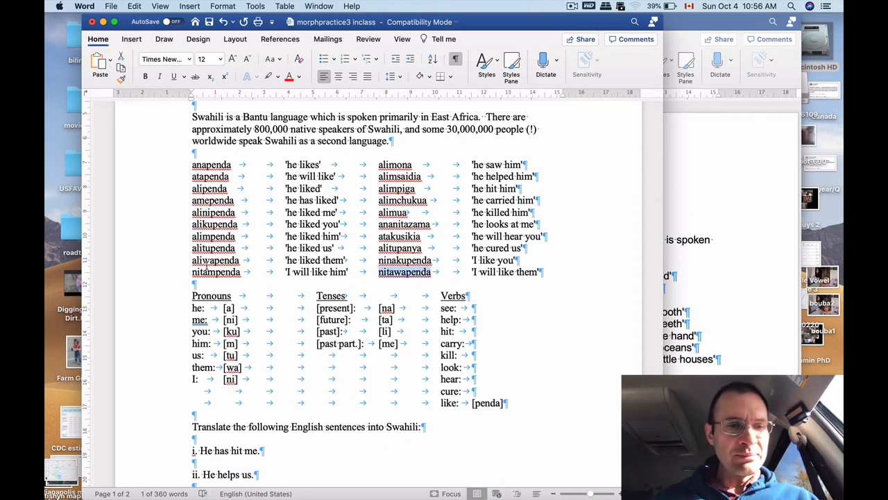
drag(189, 272, 243, 272)
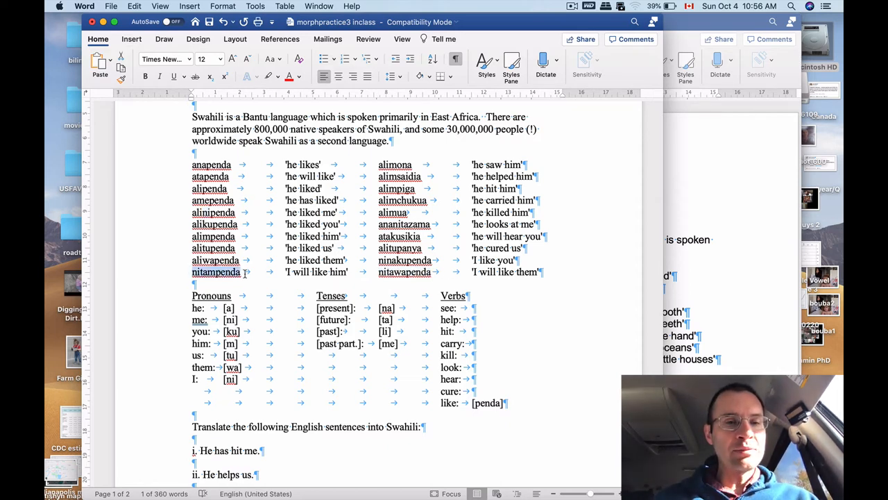
drag(378, 260, 431, 260)
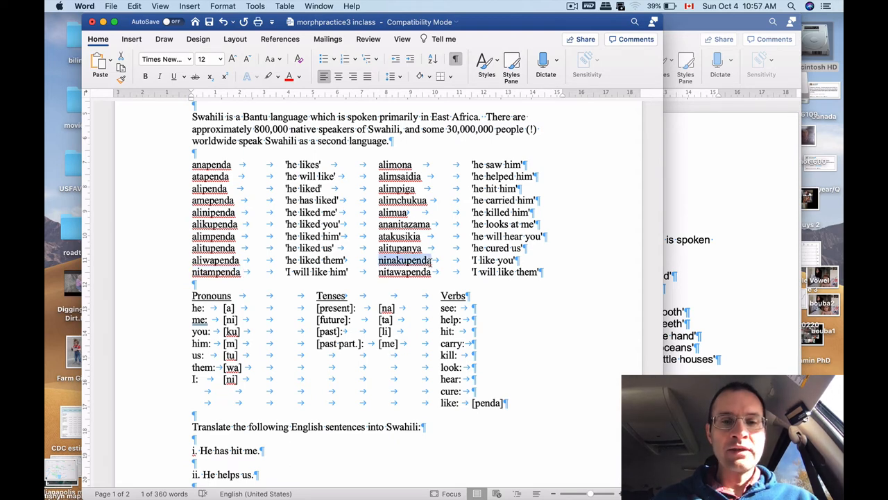
drag(379, 271, 432, 272)
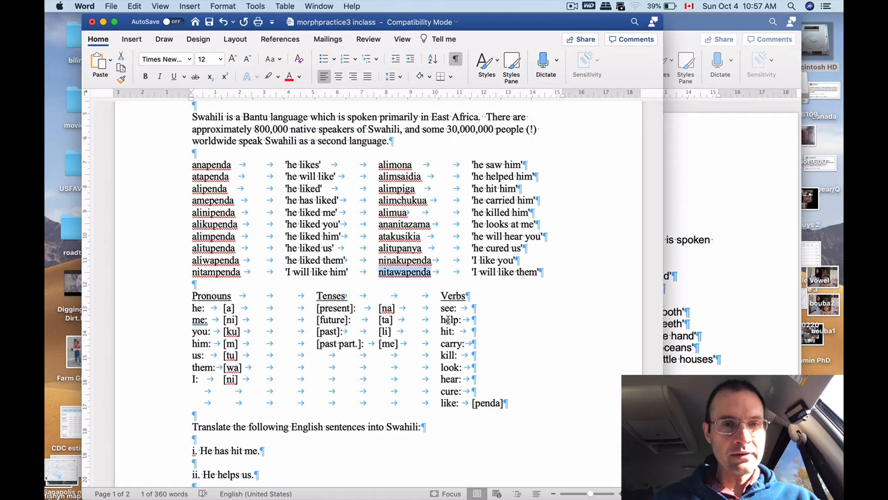
click(399, 201)
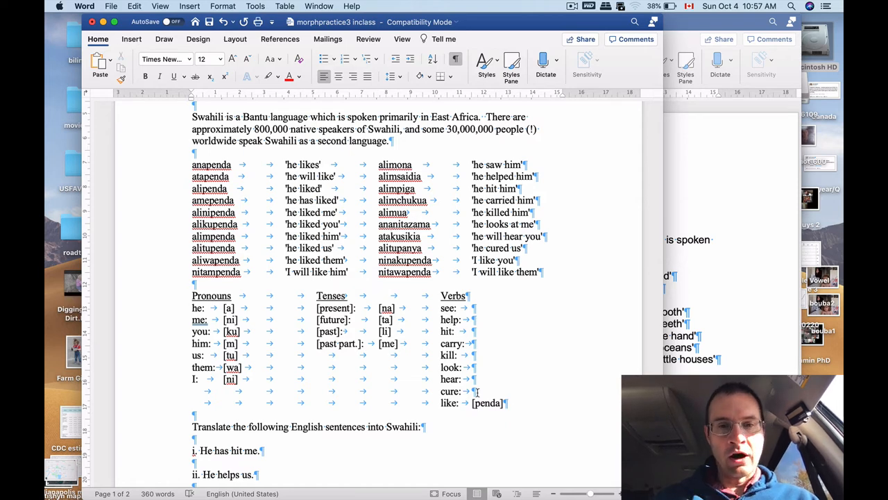
scroll(476, 370, down, 1)
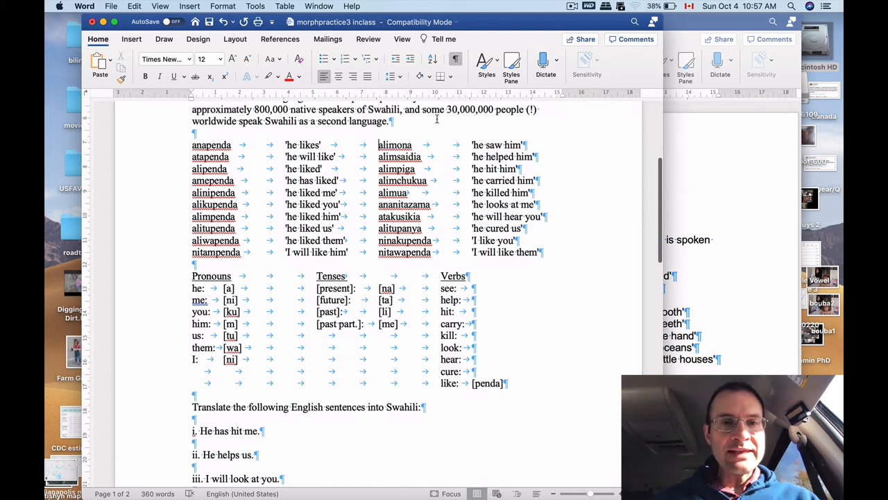
- Enter [ona] after see: from alimona and the root of alimsaidia after help:
key(shift+alt+Right)
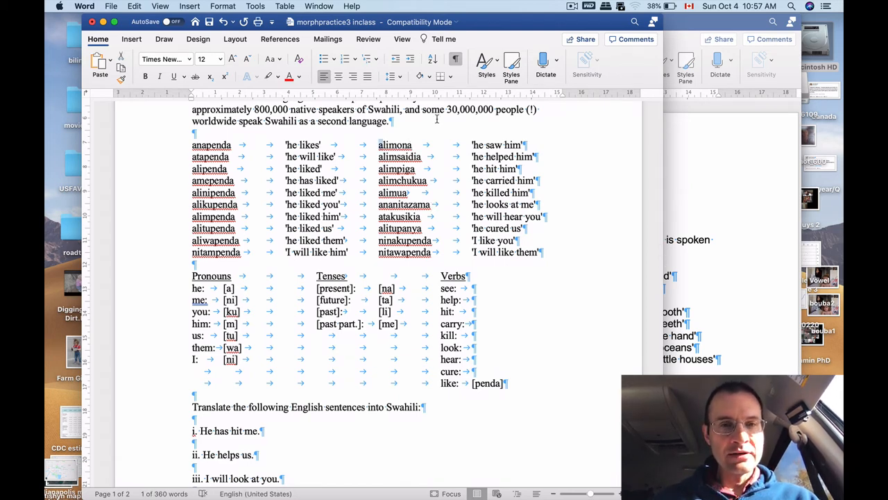
key(Right)
key(Right)
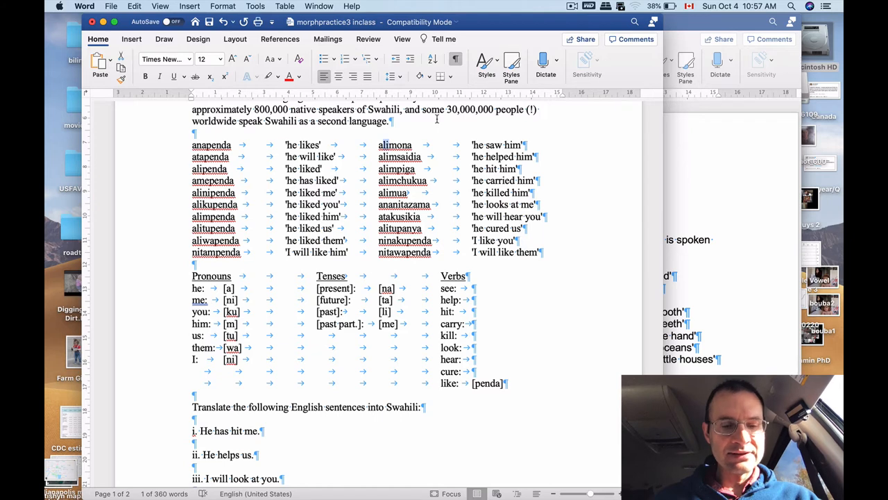
key(Right)
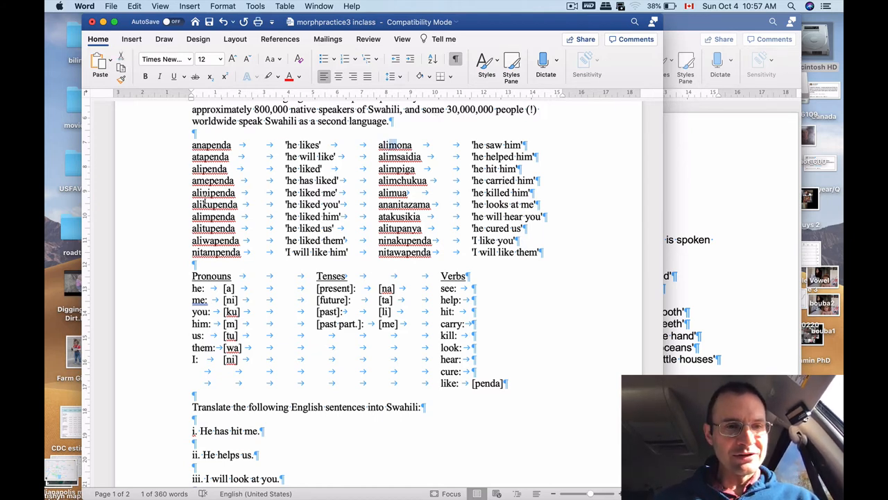
click(419, 124)
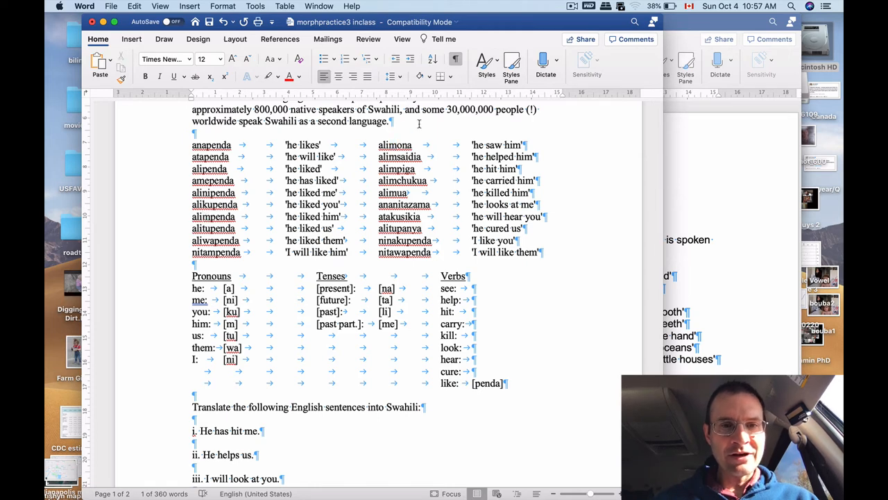
drag(396, 144, 412, 145)
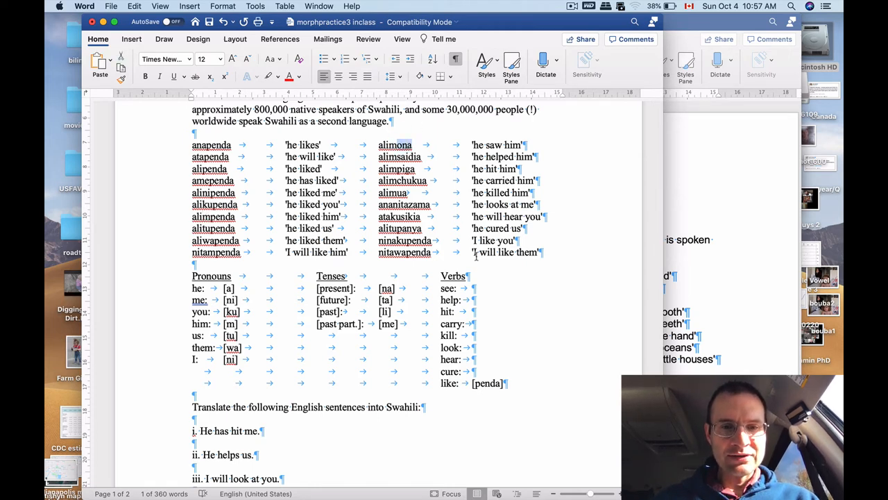
click(489, 286)
text([ona])
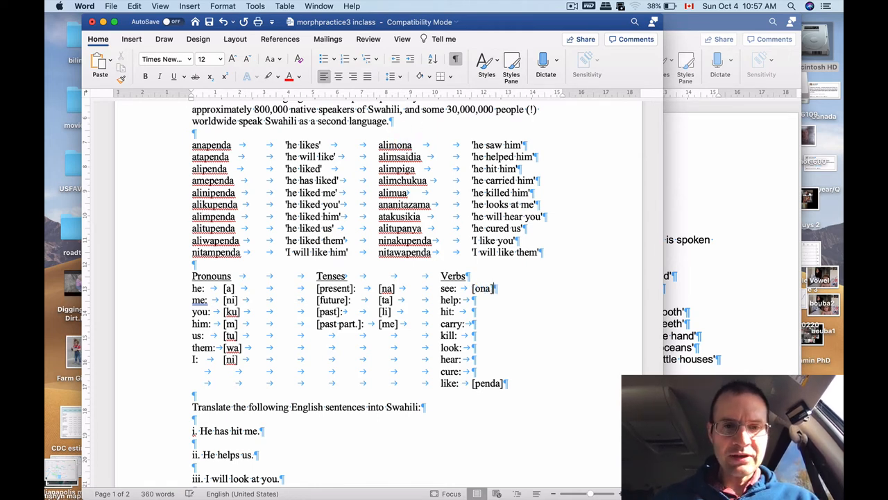
key(Down)
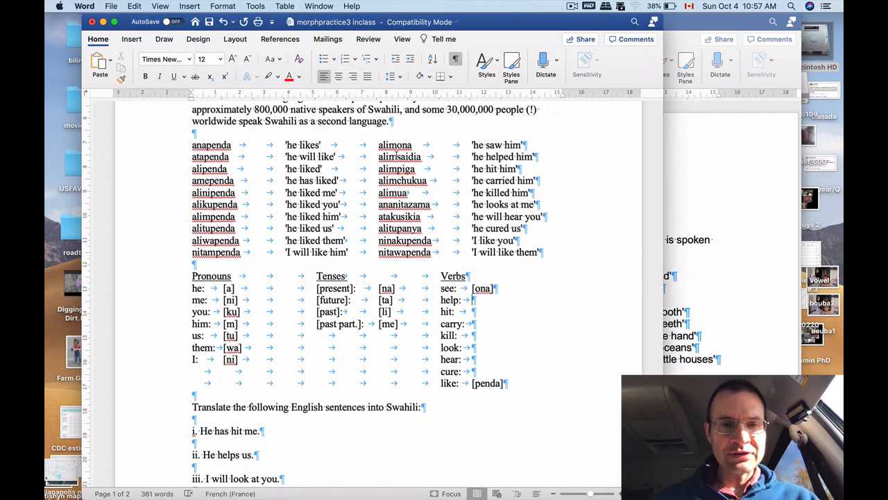
drag(396, 156, 378, 157)
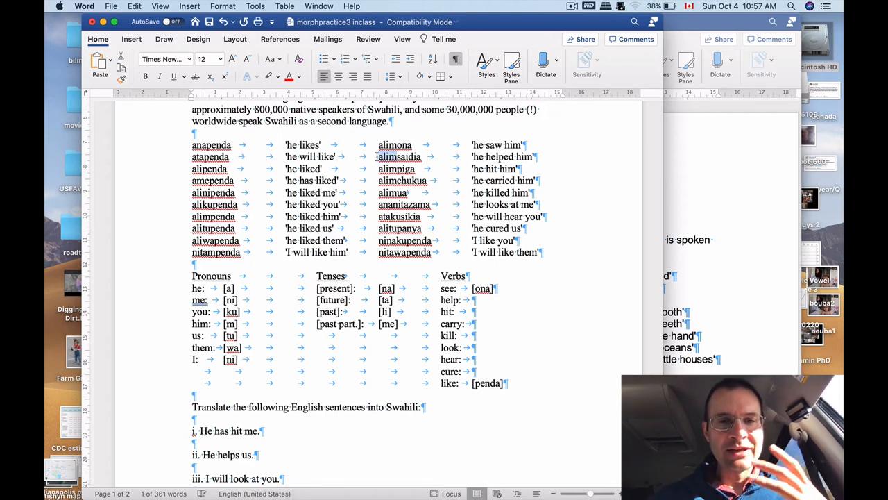
click(488, 300)
text([saidia])
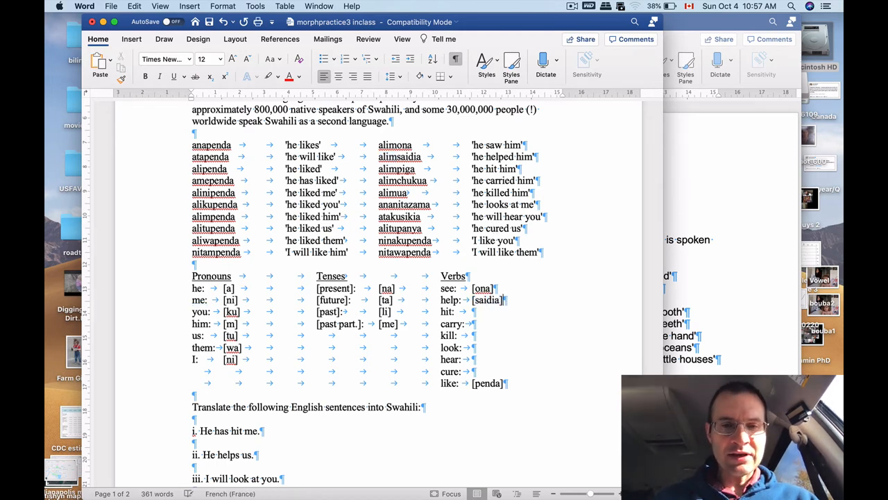
- Enter [piga] after hit: from alimpiga and [chukua] after carry: from alimchukua
key(Down)
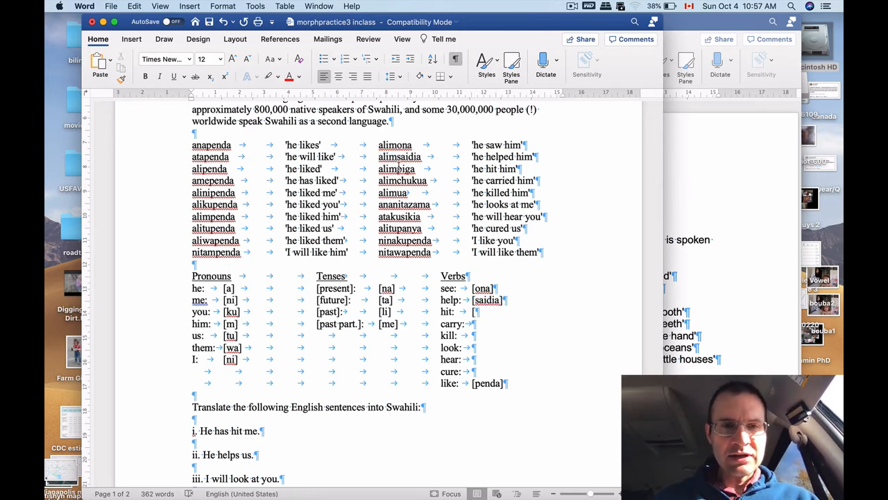
drag(398, 168, 415, 168)
key(cmd+c)
click(494, 313)
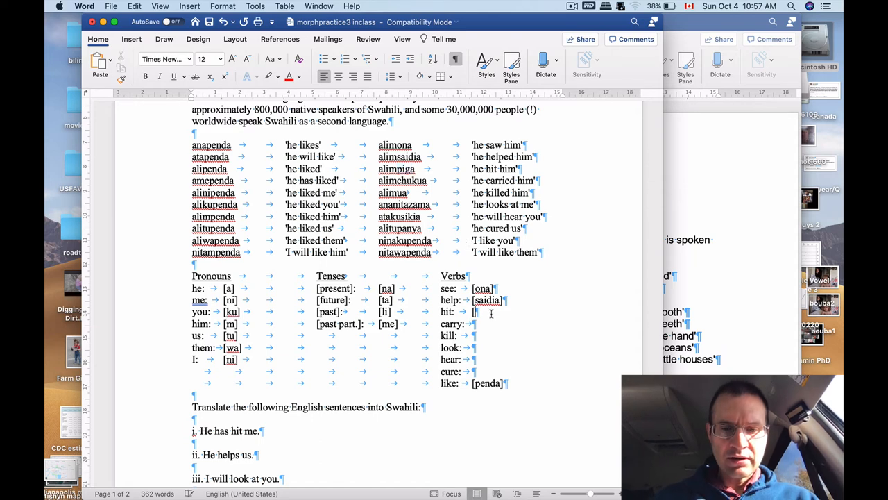
key(cmd+v)
text(])
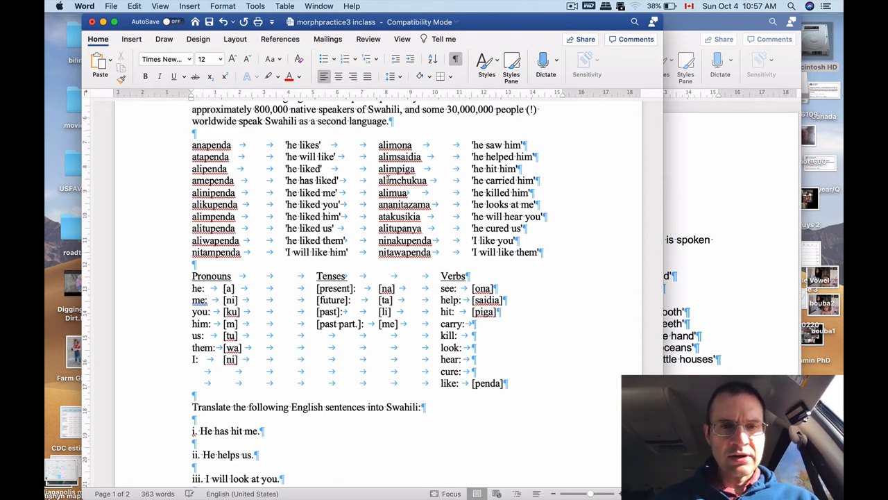
drag(397, 181, 428, 181)
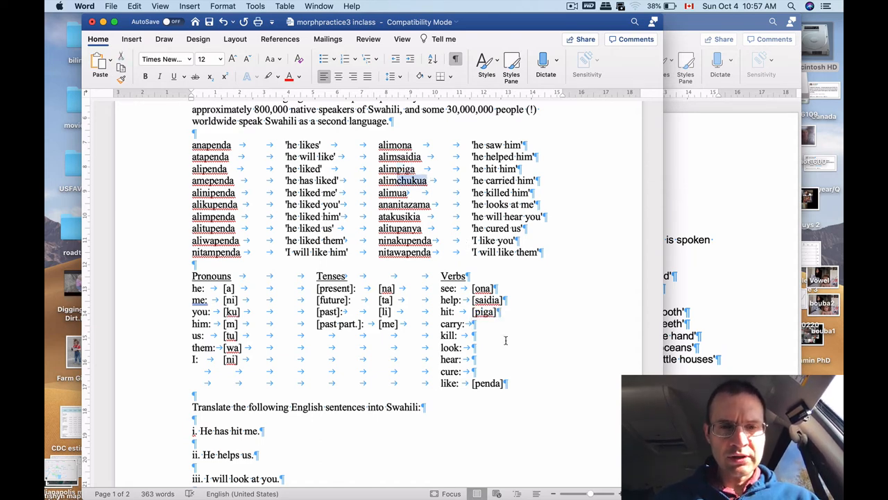
click(491, 321)
text([chukua])
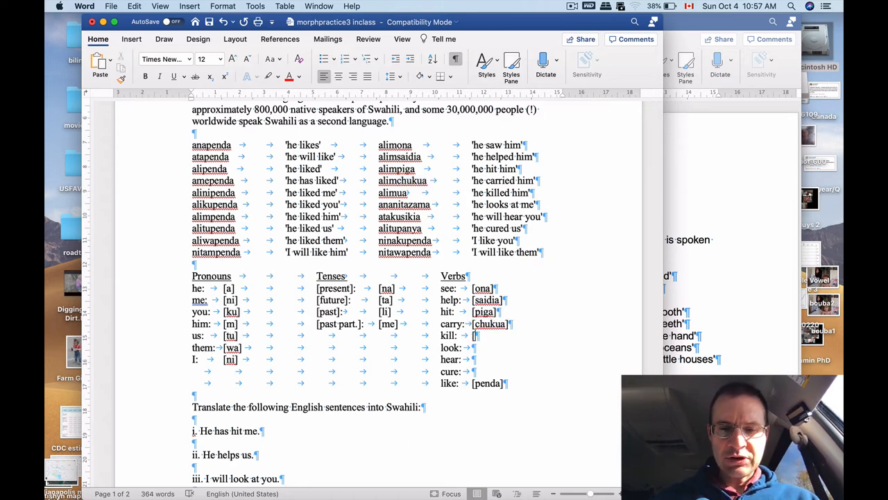
text(ua])
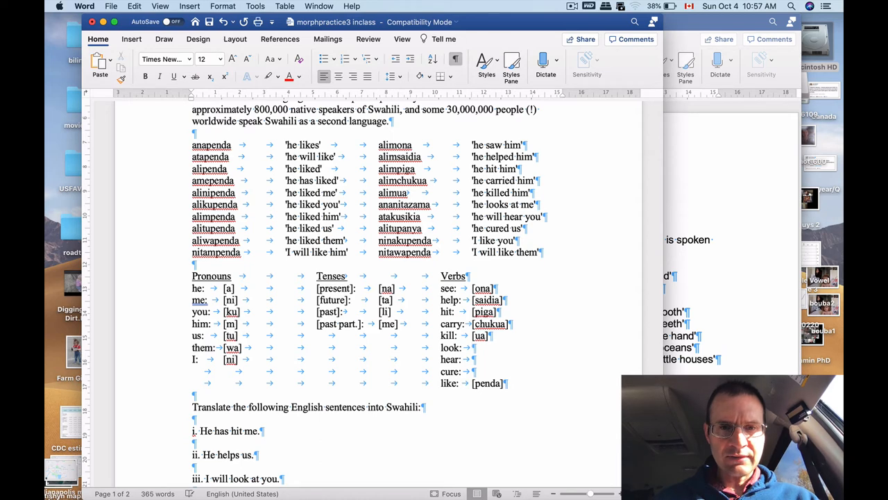
text(ta)
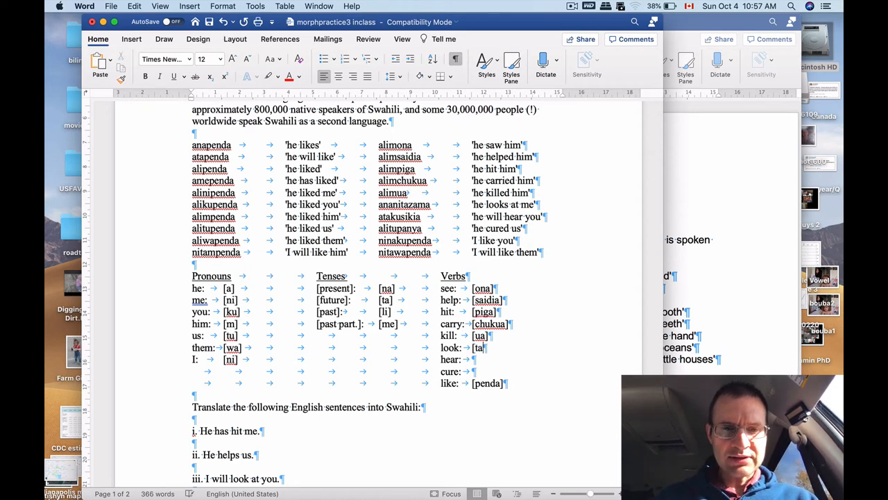
text(zama])
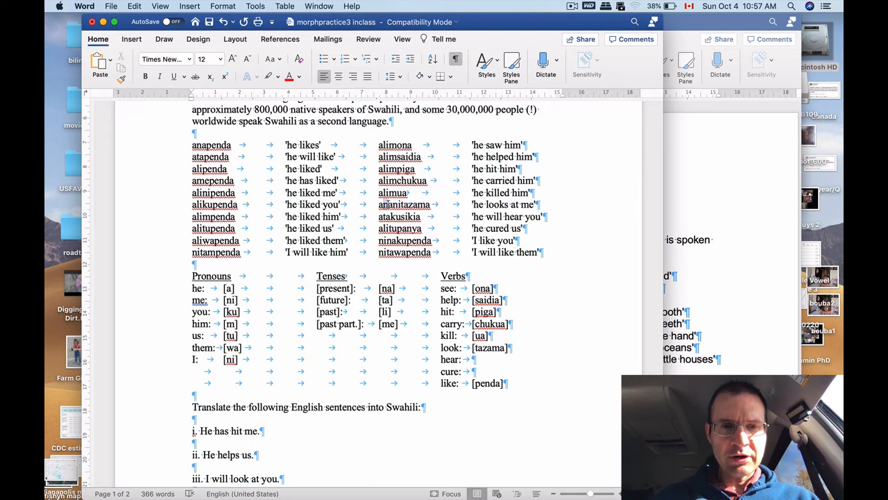
- Examine ananitazama to finish the remaining verb roots through [panya] for cure
drag(379, 204, 399, 204)
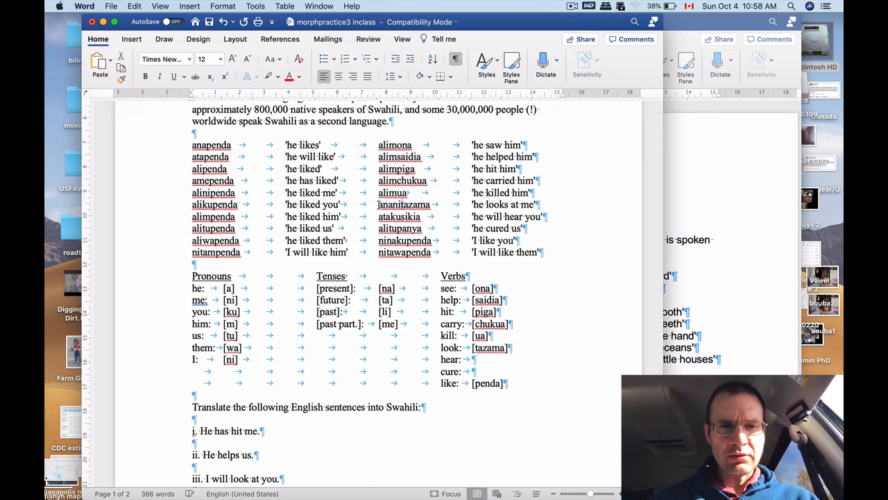
drag(398, 204, 401, 204)
click(401, 204)
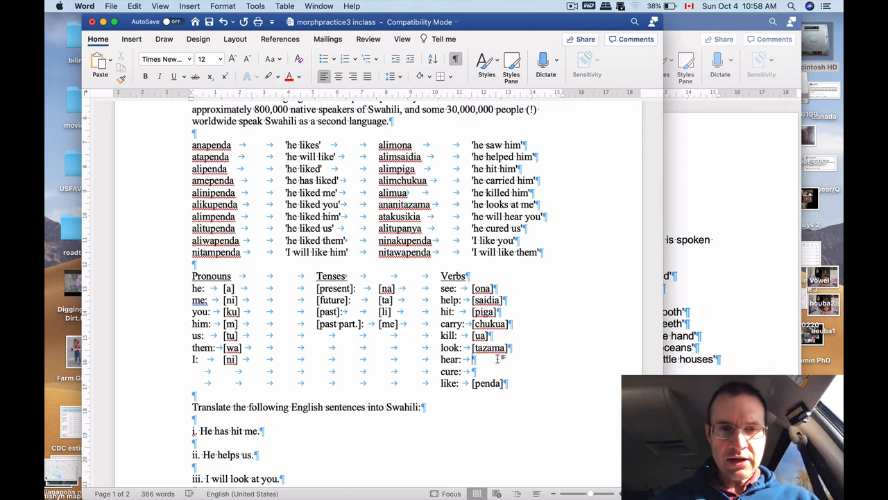
text([sikia] cure: )
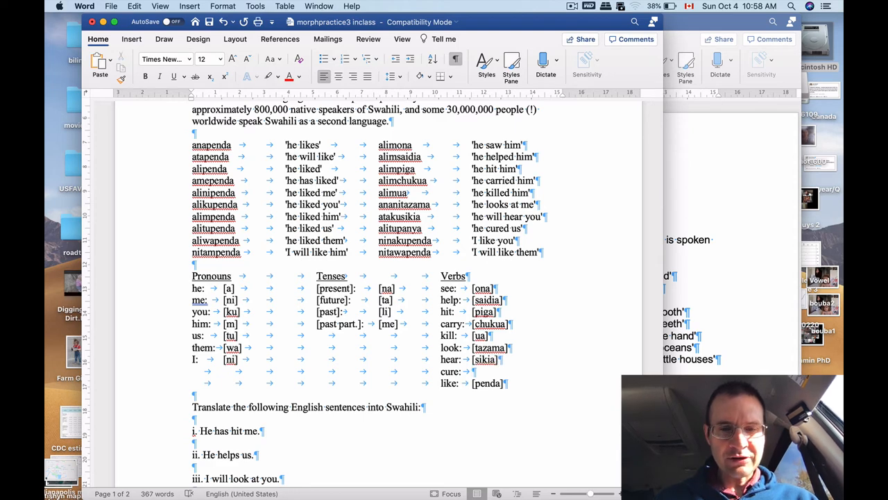
text([panya])
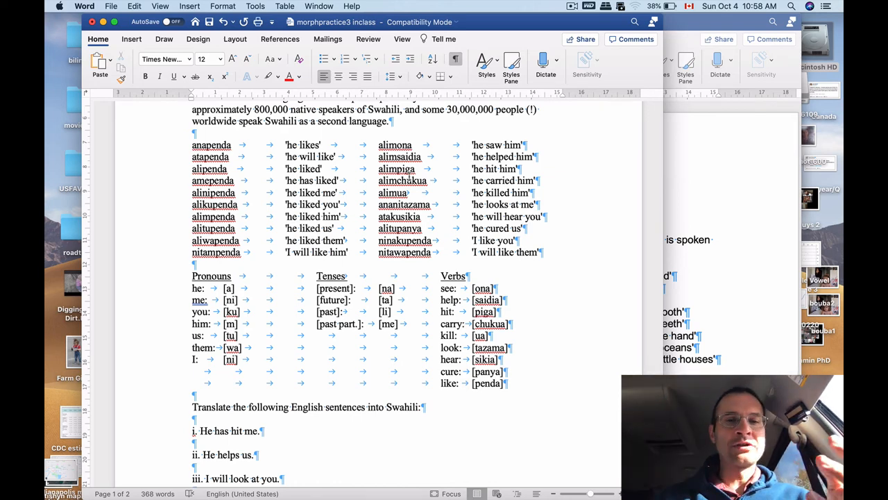
scroll(409, 179, down, 1)
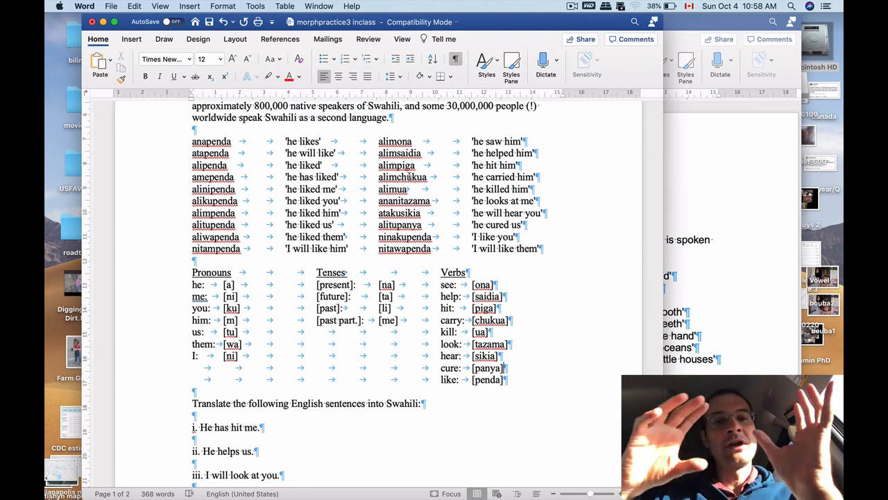
scroll(410, 177, down, 2)
scroll(409, 176, up, 2)
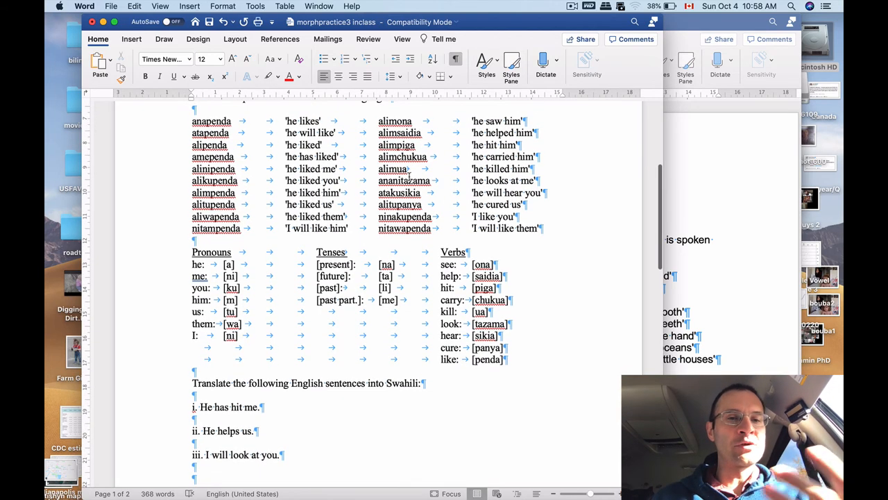
scroll(409, 177, down, 3)
scroll(409, 177, up, 1)
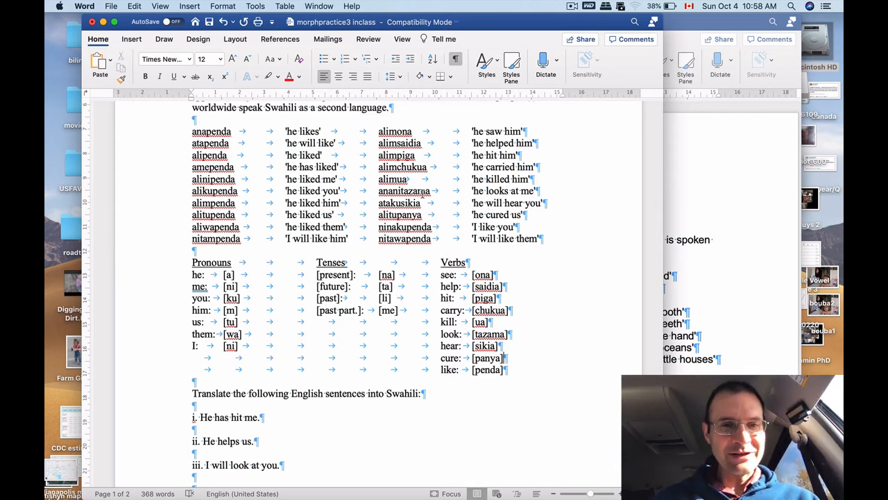
scroll(423, 192, down, 2)
scroll(424, 193, down, 1)
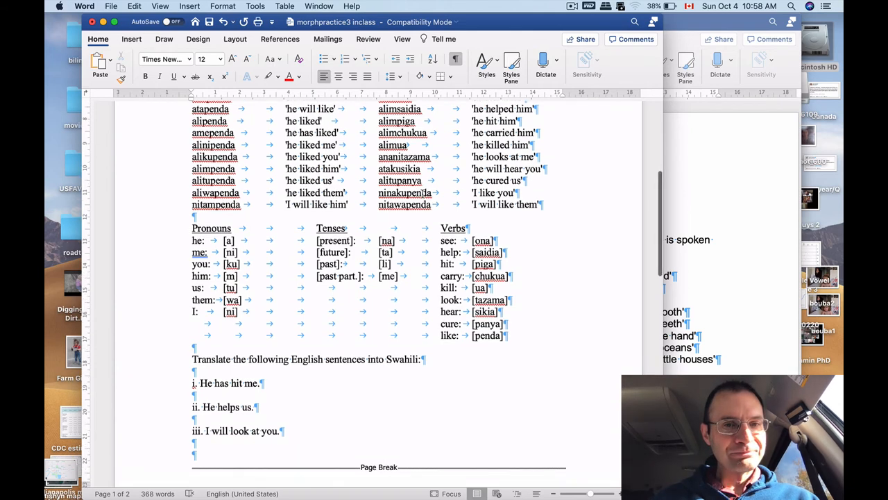
scroll(423, 193, down, 1)
scroll(423, 192, up, 2)
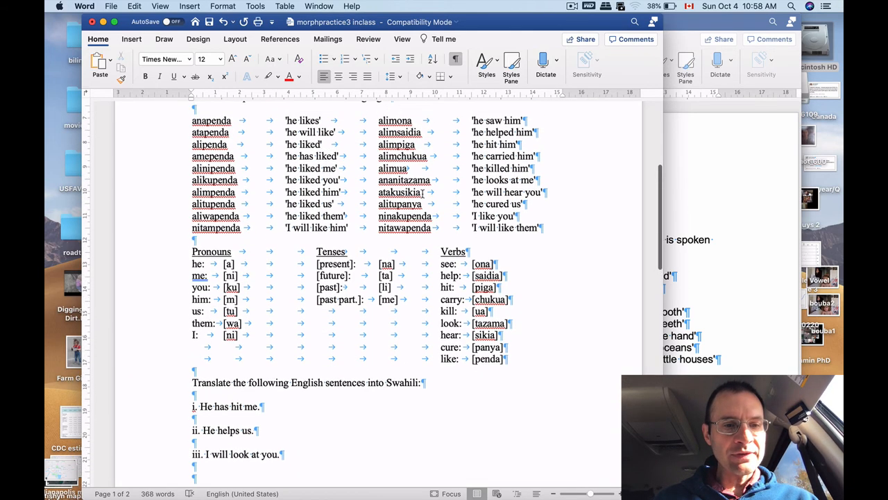
- Translate sentence i as [amenipiga], modelled on the perfect-tense form amependa
click(285, 406)
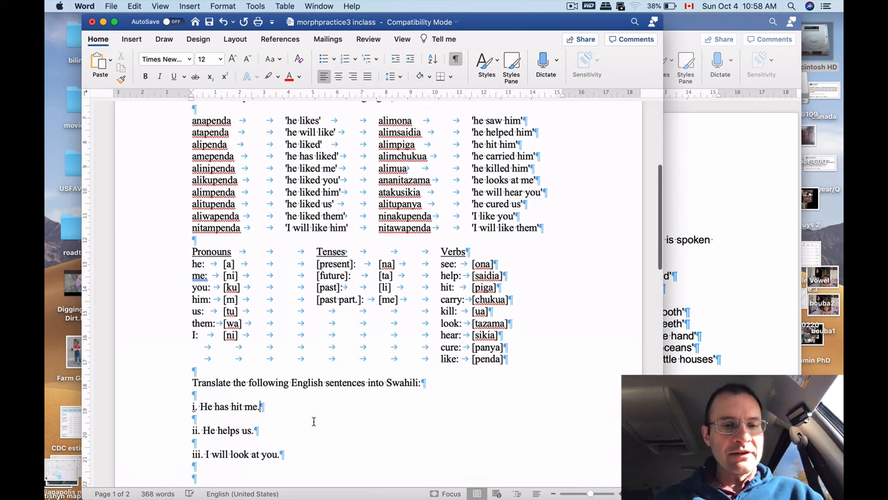
key(Tab)
text([])
key(Left)
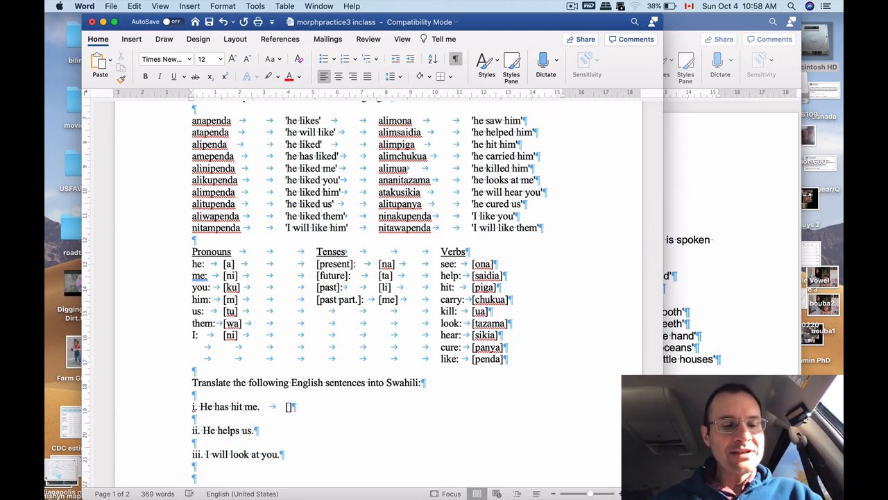
text(a)
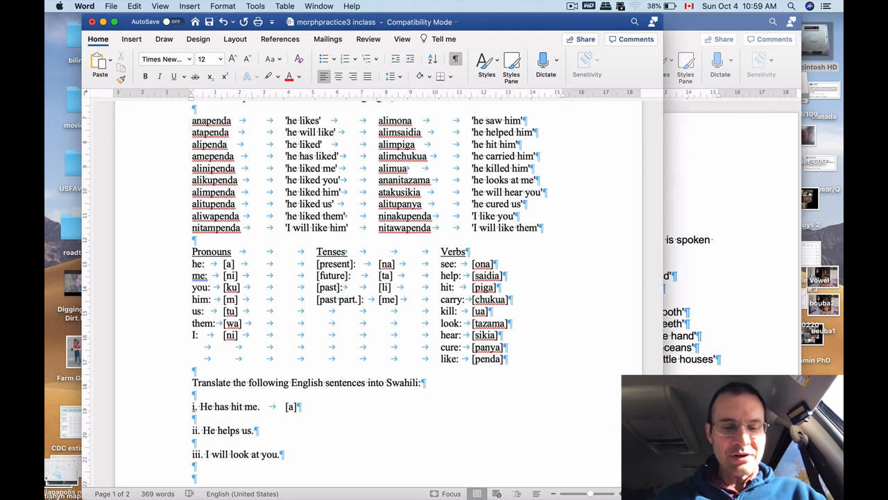
text(me)
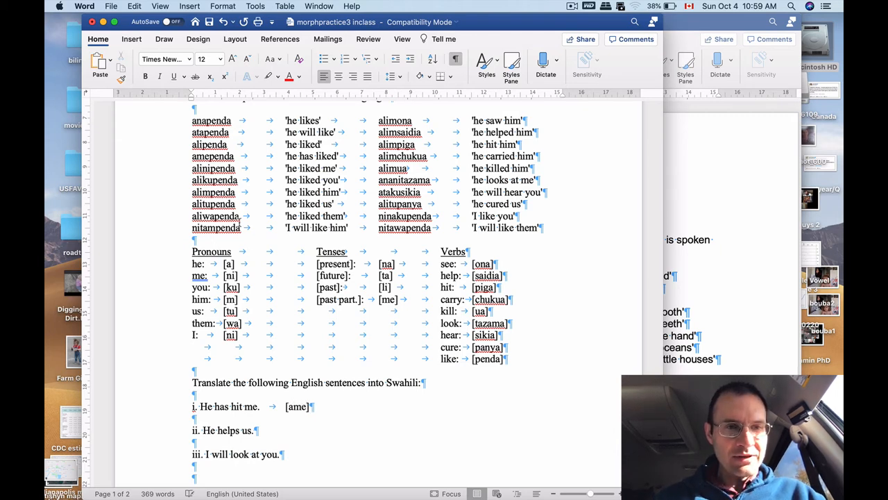
drag(192, 155, 234, 156)
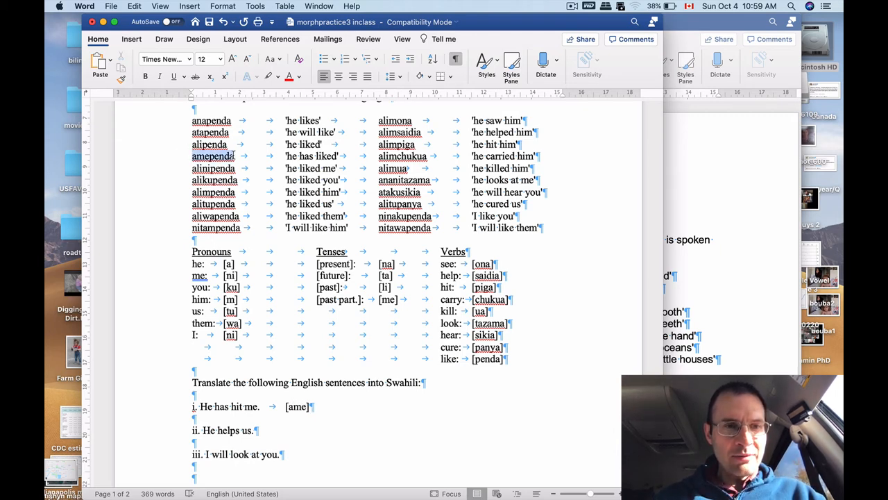
double_click(297, 406)
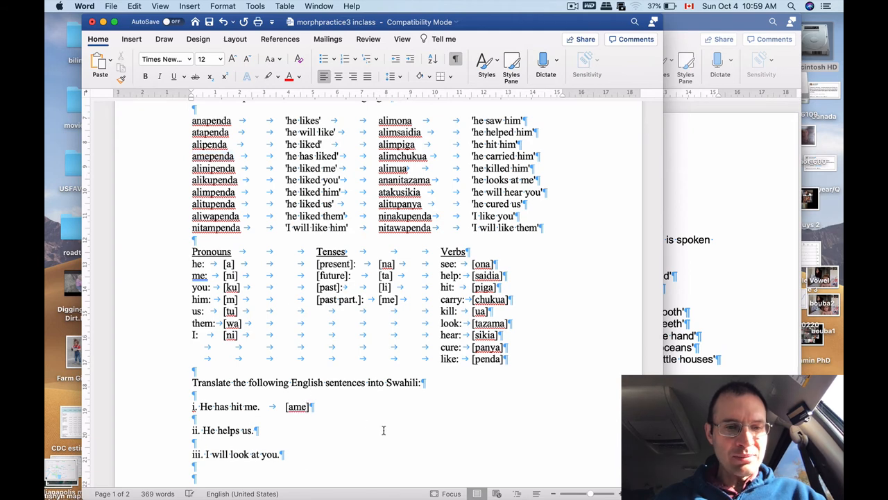
text(ni)
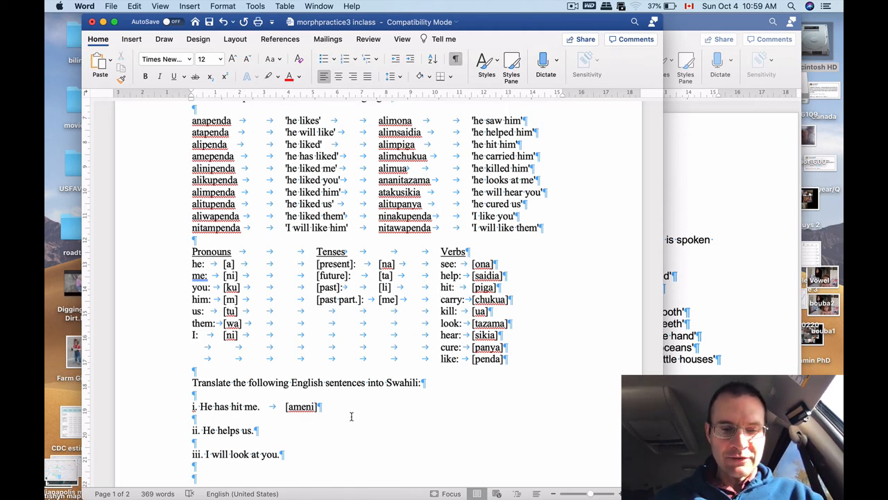
text(piga)
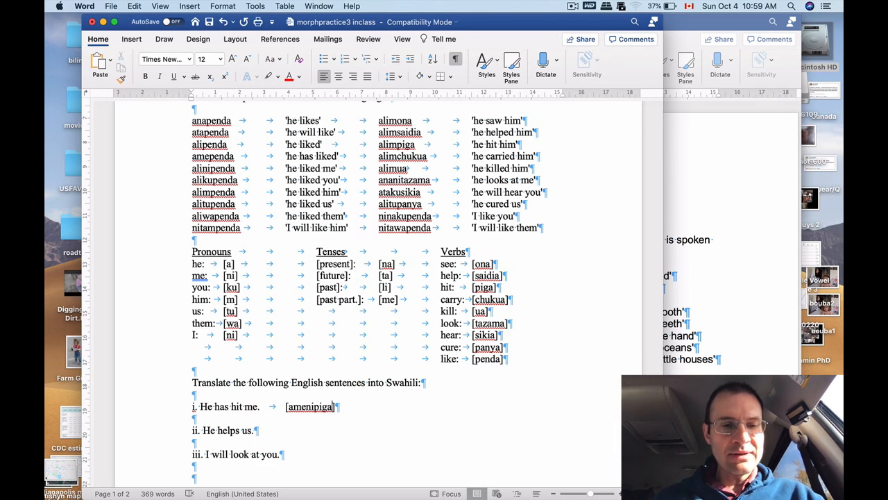
- Add tabbed bracketed translations [anatusaidia] for sentence ii and [atakutazama] for sentence iii
key(Down)
key(Tab)
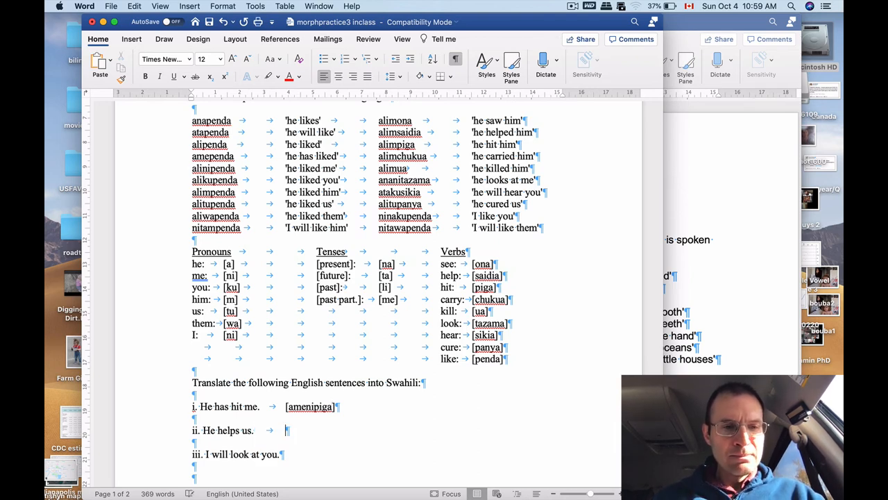
text([])
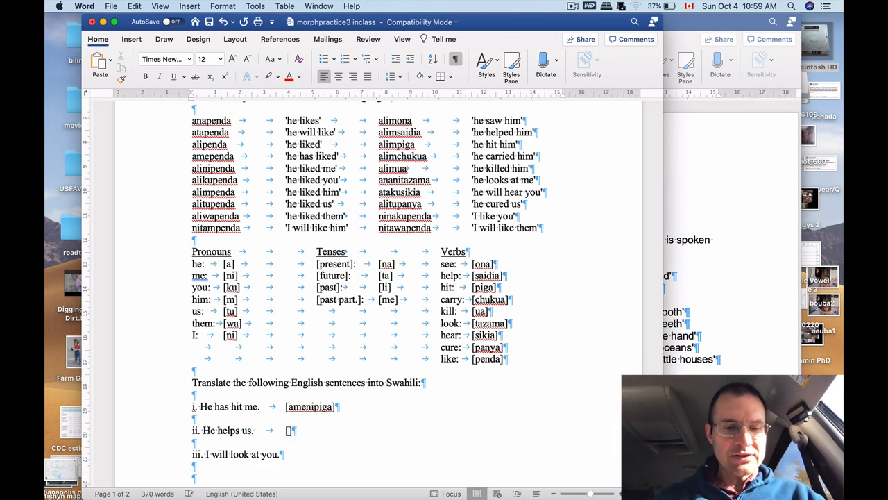
text(ana)
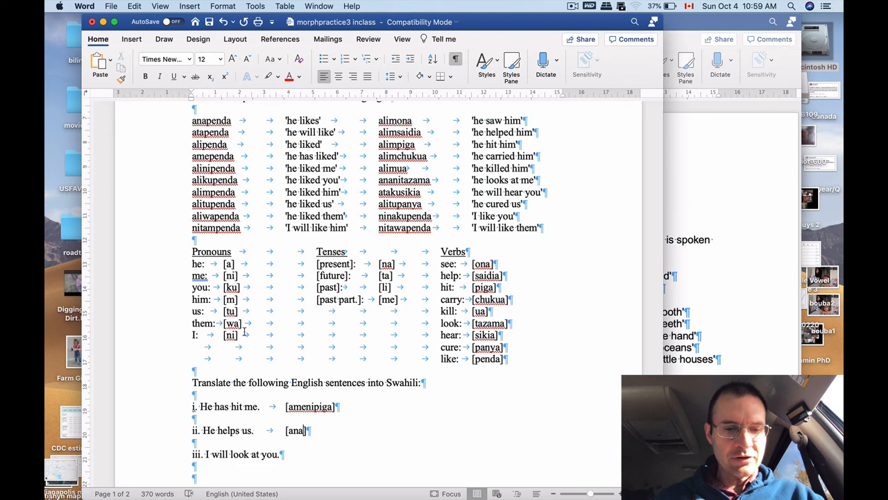
text(tu)
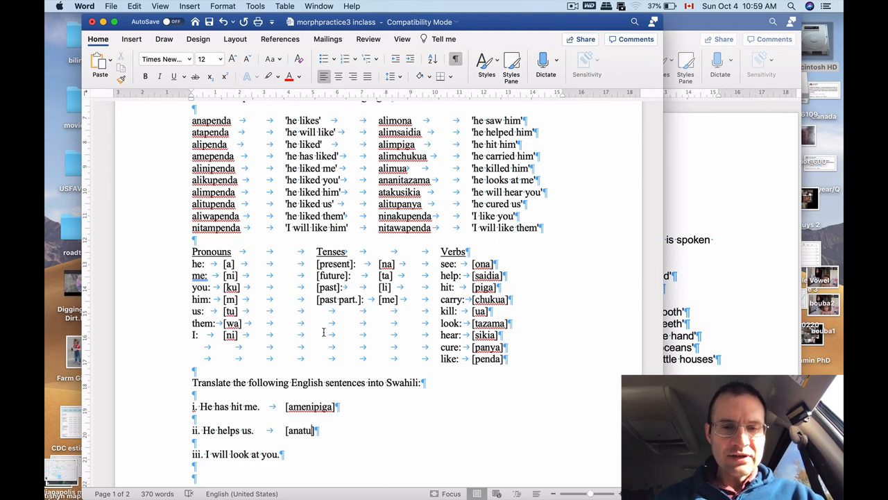
text(saidia)
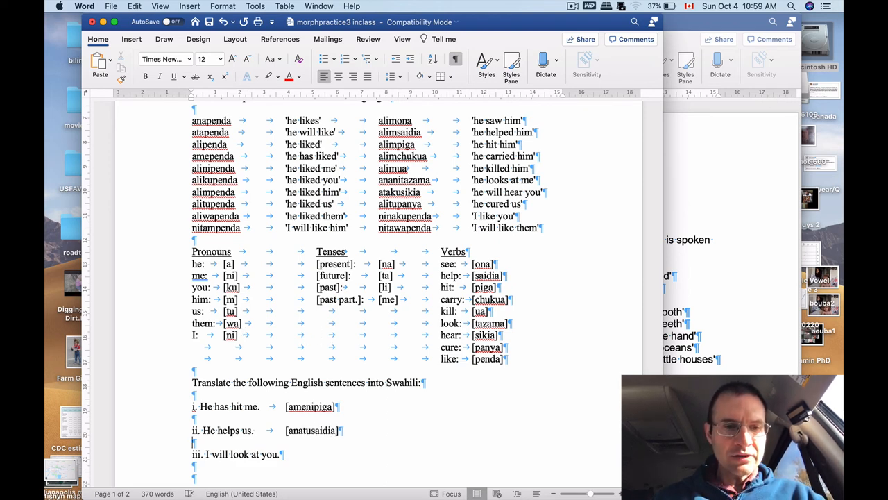
key(Down)
text([])
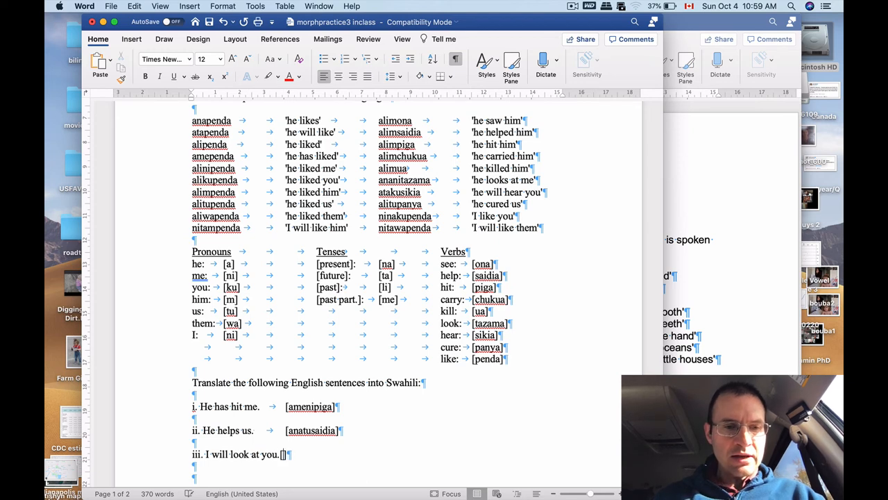
key(Tab)
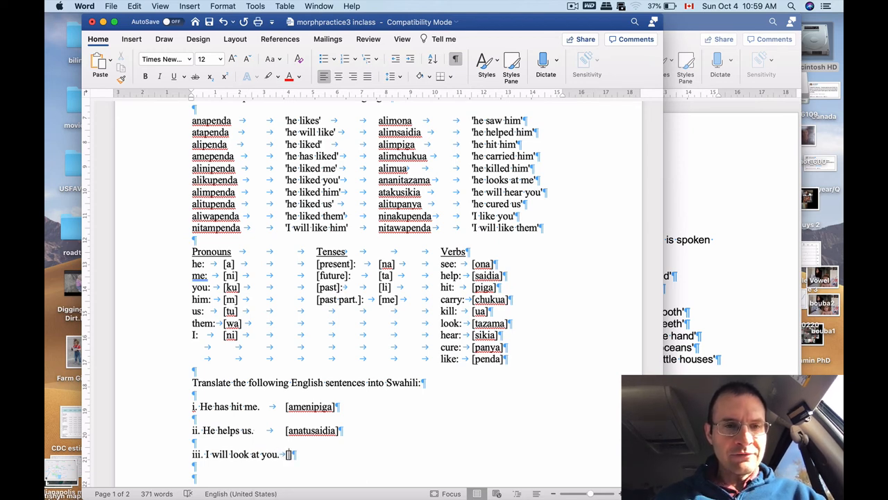
text(ata)
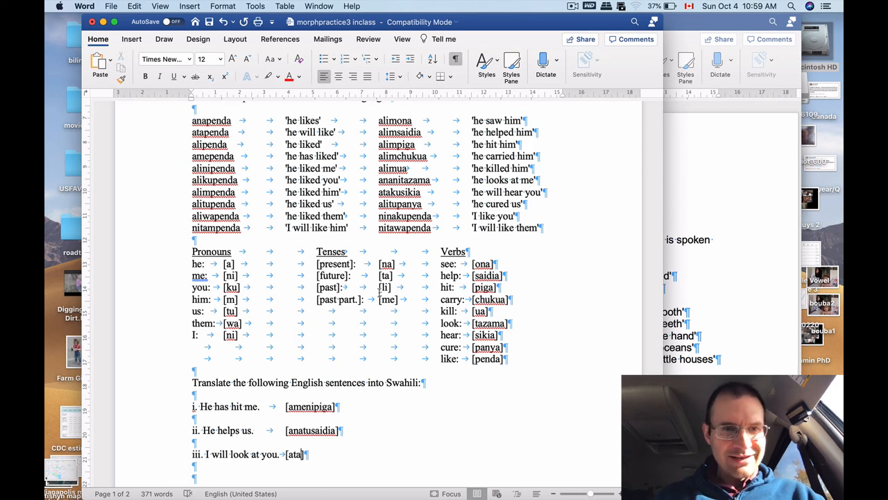
text(ku)
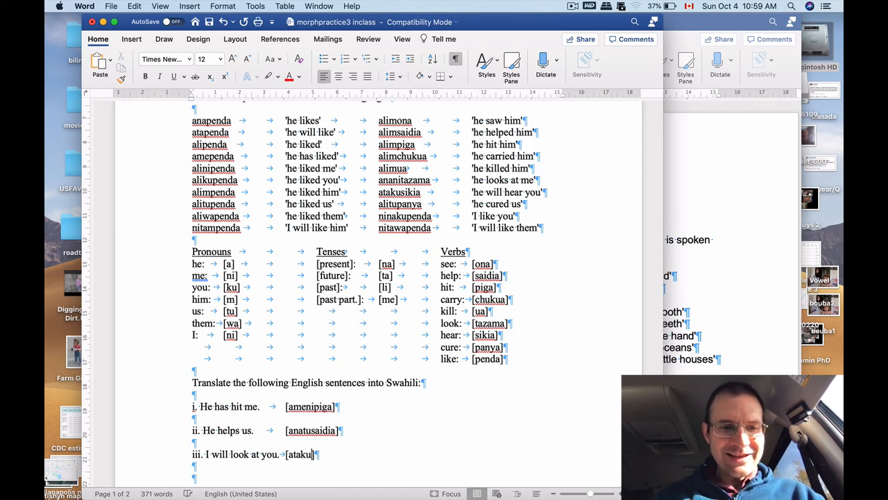
text(taz)
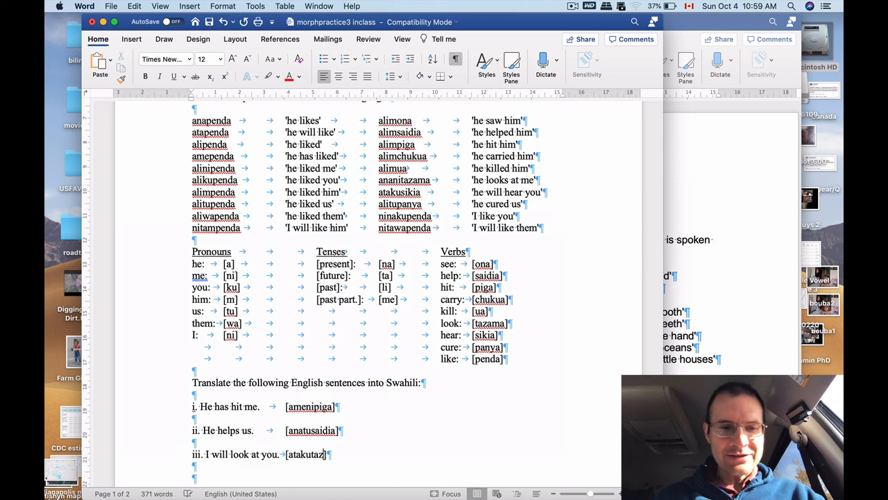
text(ama)
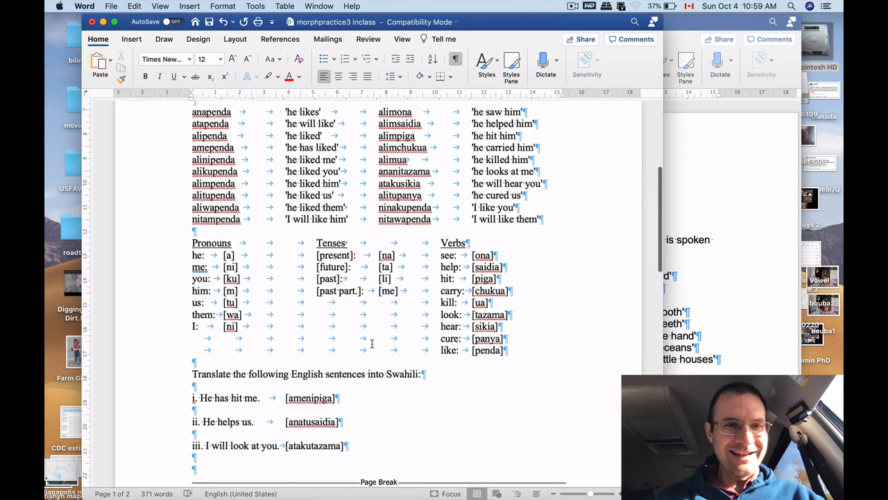
scroll(372, 344, down, 3)
scroll(372, 343, up, 2)
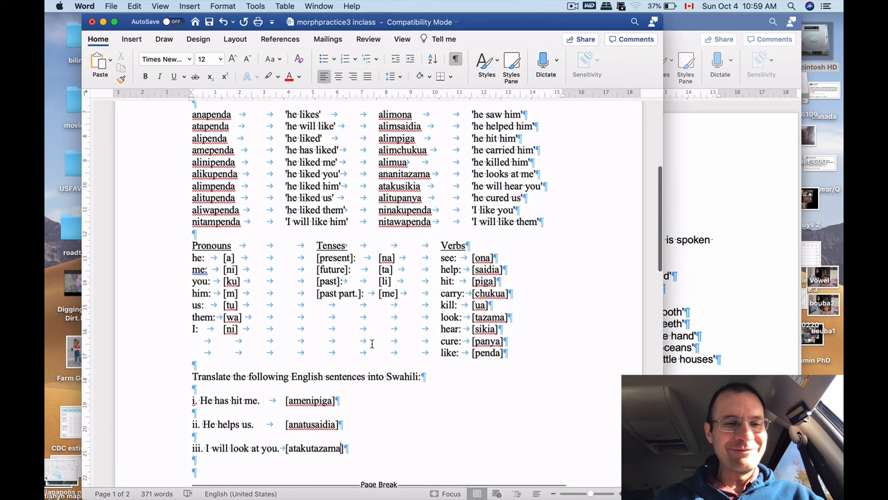
scroll(372, 343, up, 1)
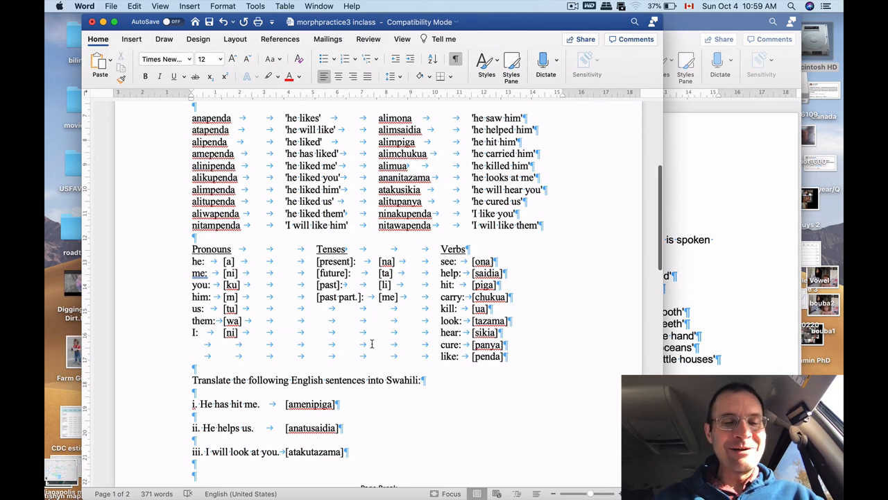
scroll(372, 343, up, 5)
scroll(372, 344, up, 2)
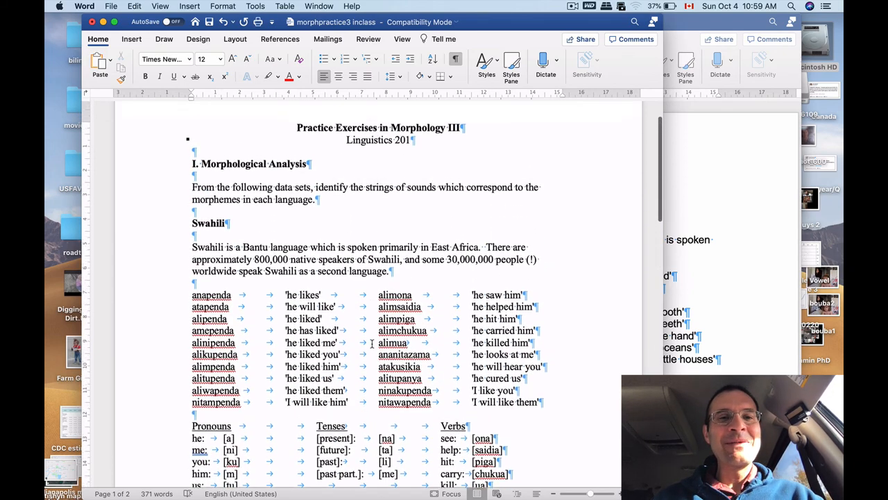
scroll(372, 343, down, 3)
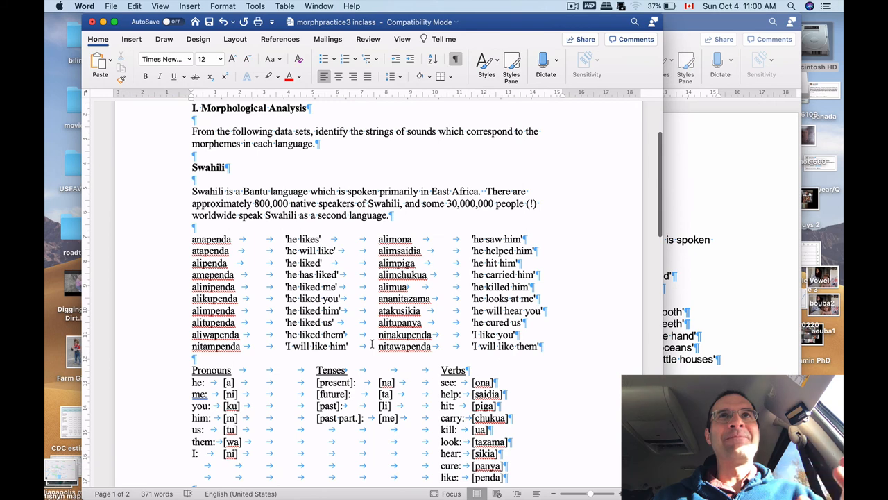
scroll(372, 343, down, 3)
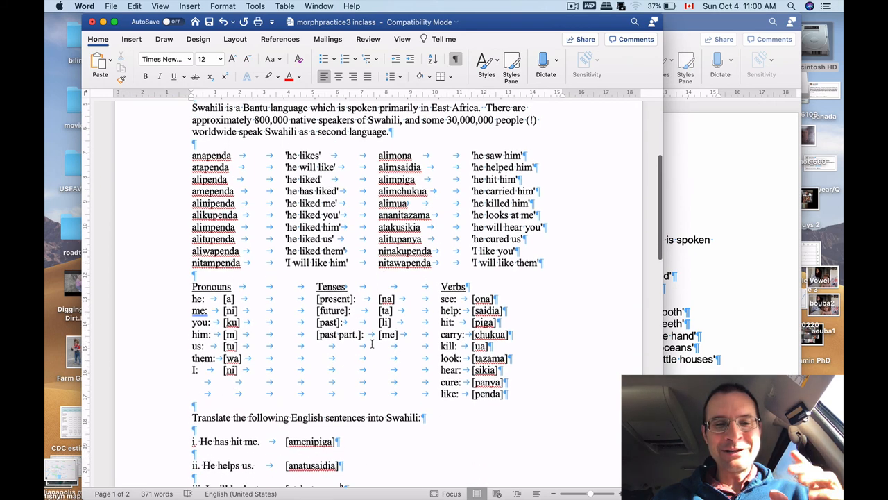
scroll(372, 343, down, 2)
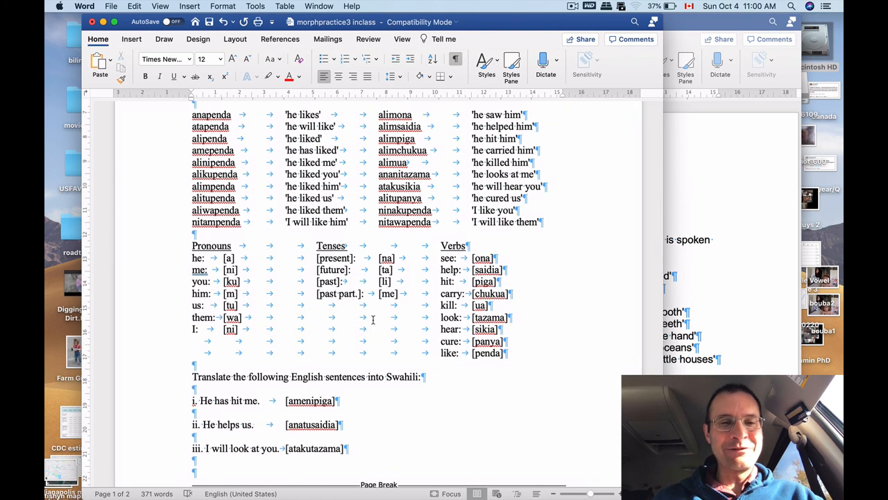
scroll(372, 319, up, 1)
scroll(373, 319, up, 1)
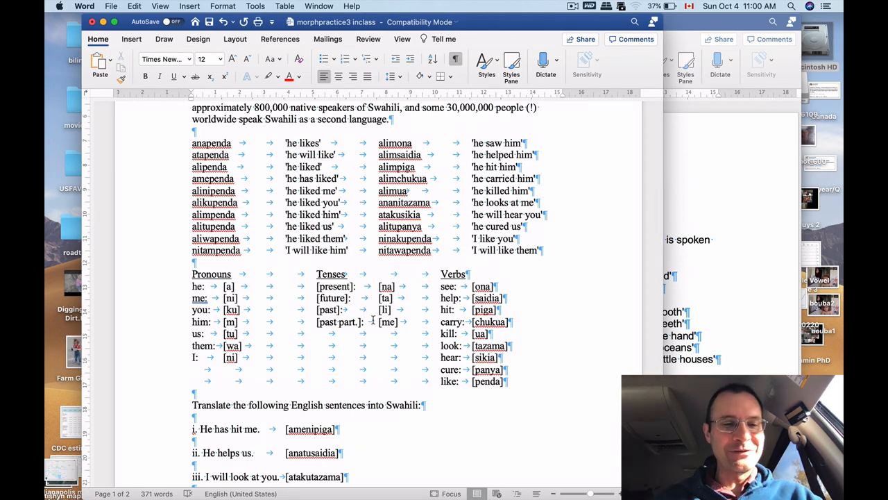
scroll(373, 319, up, 2)
scroll(373, 320, up, 2)
scroll(373, 319, down, 3)
scroll(373, 319, down, 1)
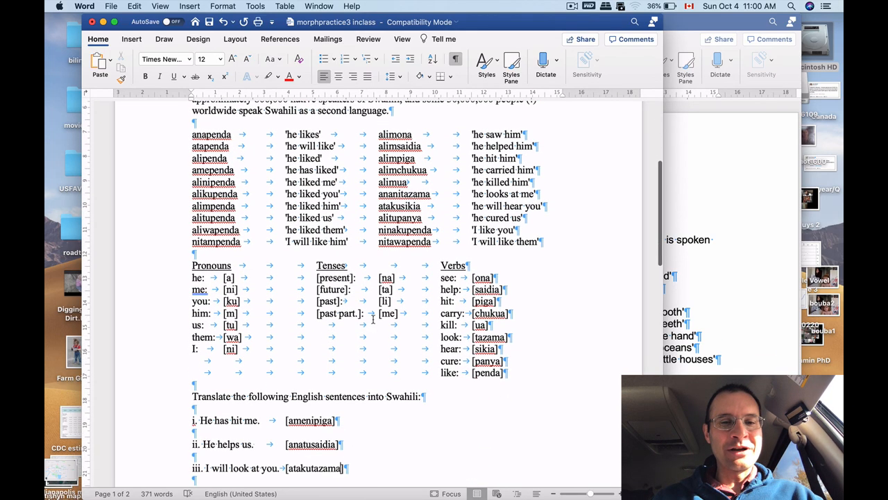
scroll(372, 319, down, 1)
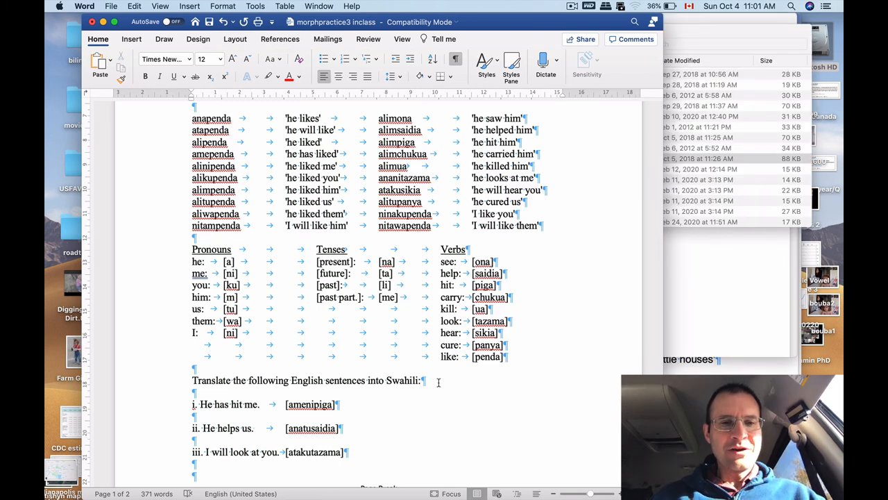
scroll(438, 381, down, 1)
scroll(437, 381, down, 1)
scroll(438, 382, down, 1)
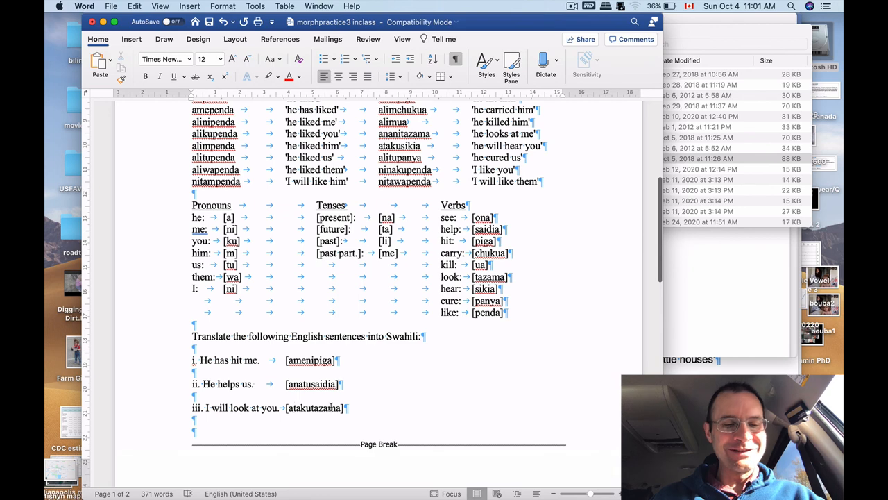
- Replace the leading a of atakutazama with ni so translation iii reads [nitakutazama]
double_click(207, 384)
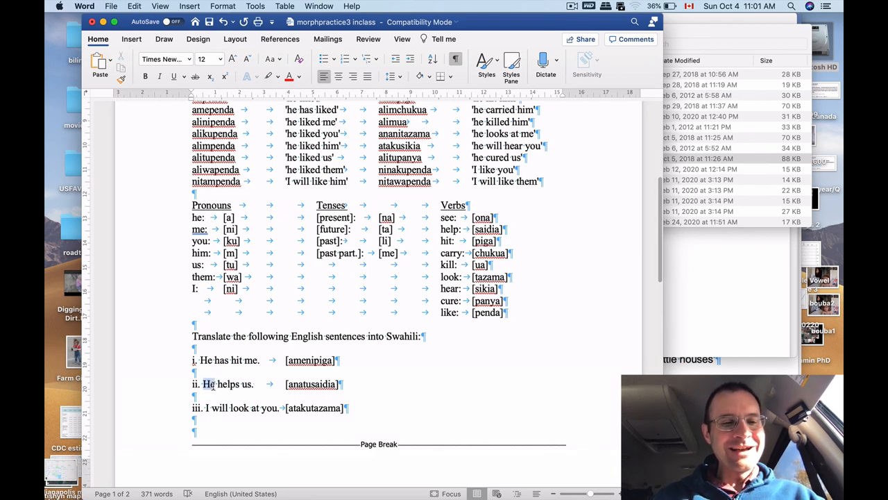
click(290, 384)
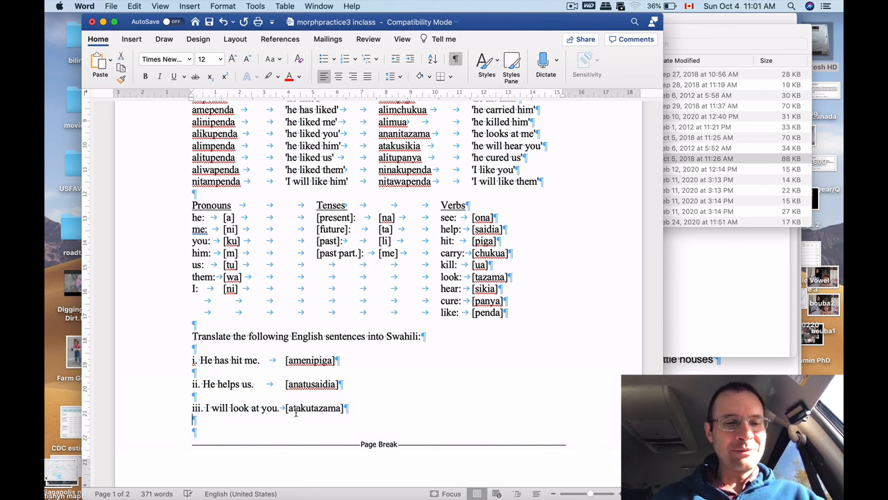
click(292, 408)
key(shift+Right)
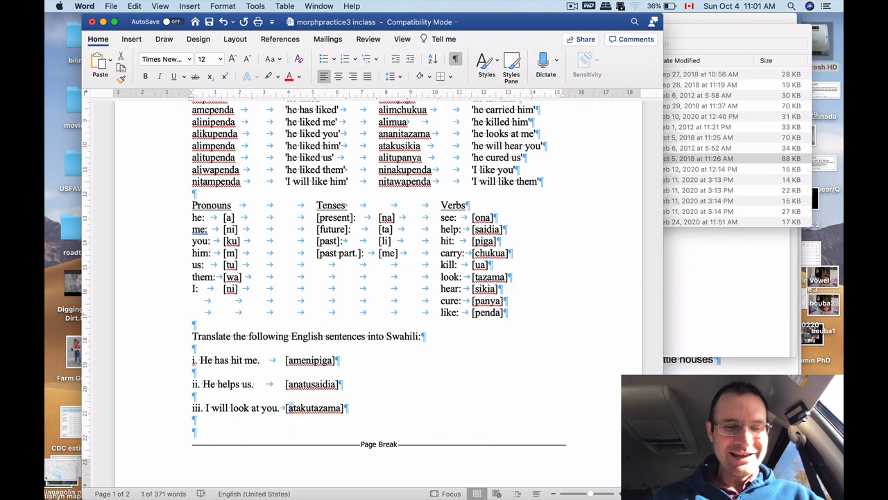
text(ni)
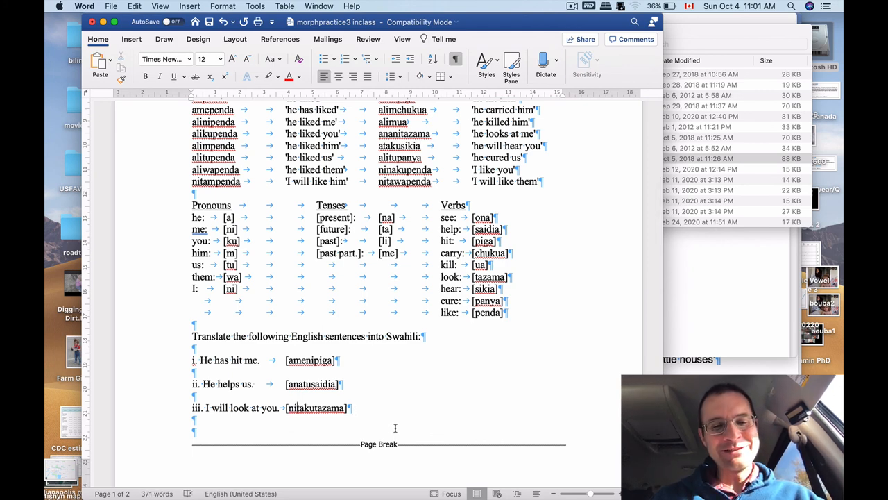